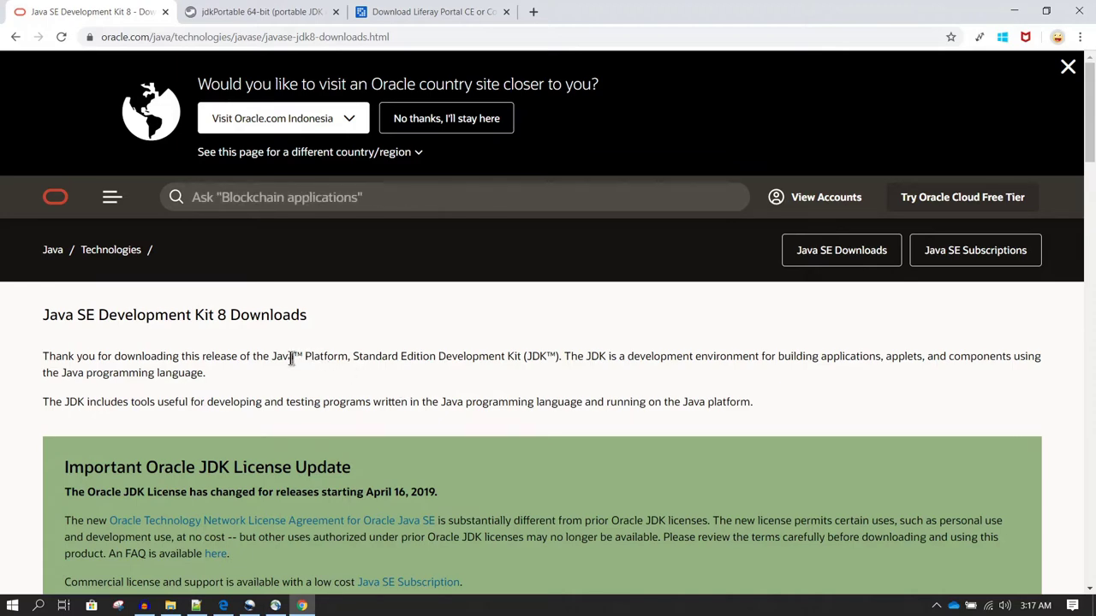
- Scroll down the JDK 8 downloads page to the 8u251 package table
scroll(290, 358, down, 3)
scroll(291, 358, down, 4)
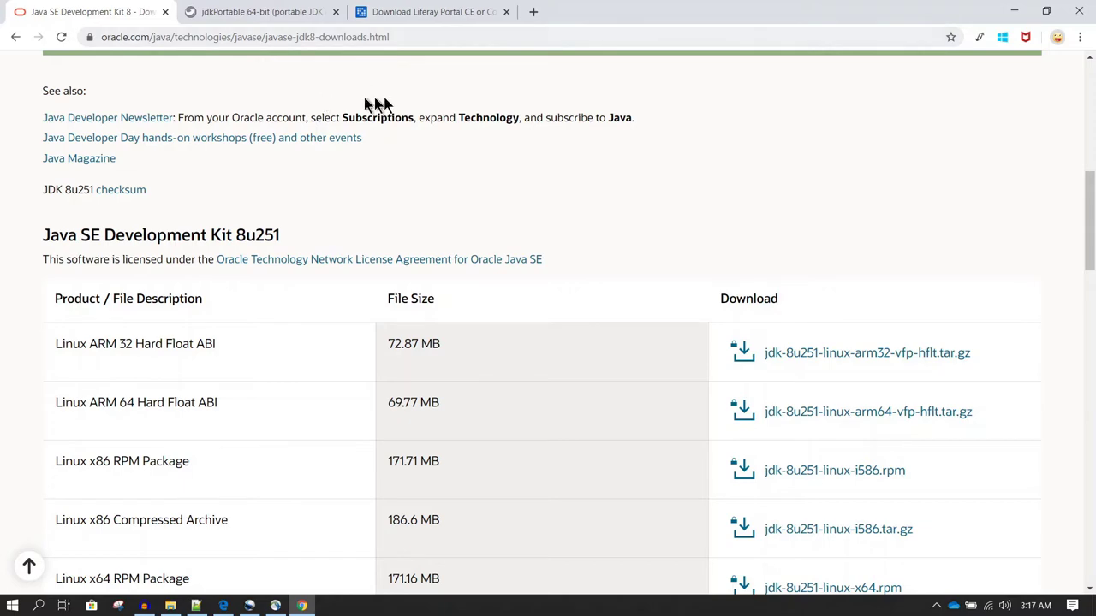
- Open a new tab and load the Google homepage
click(531, 12)
text(gogole)
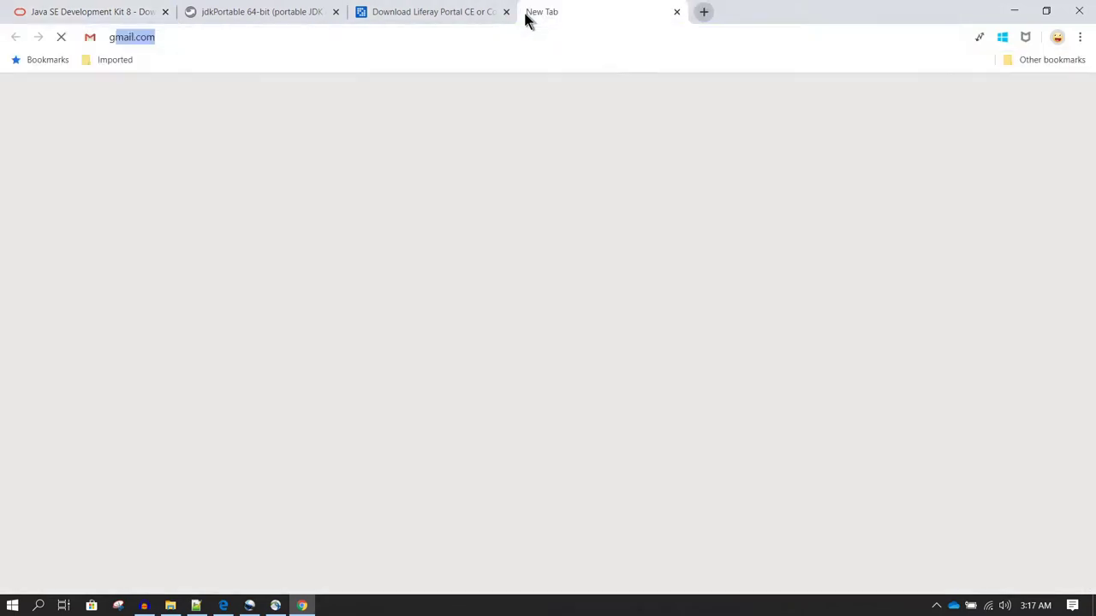
key(Return)
key(ctrl+l)
text(google)
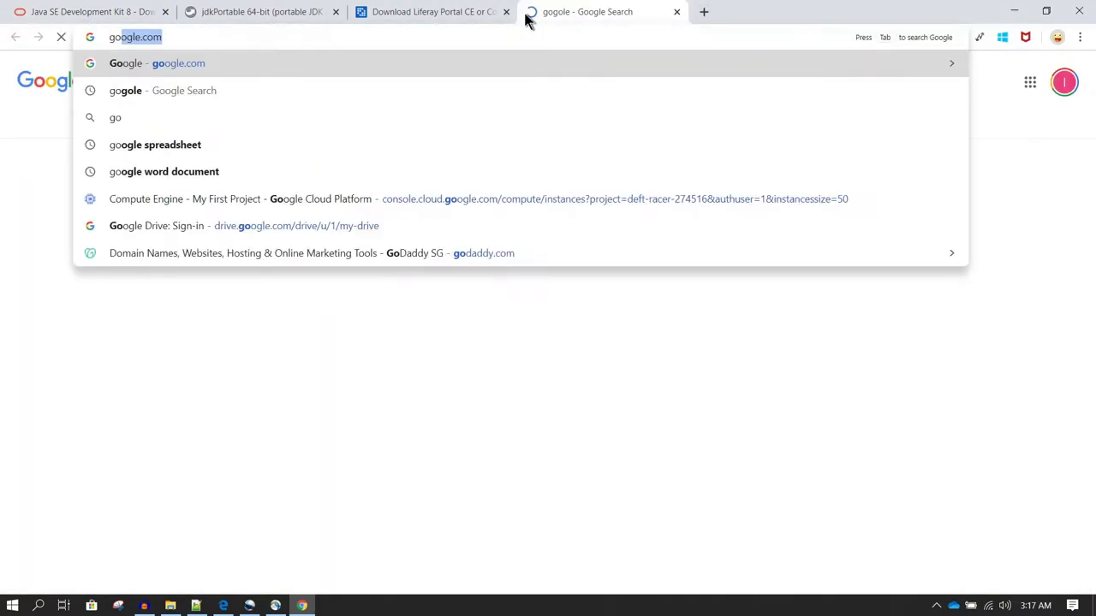
key(Return)
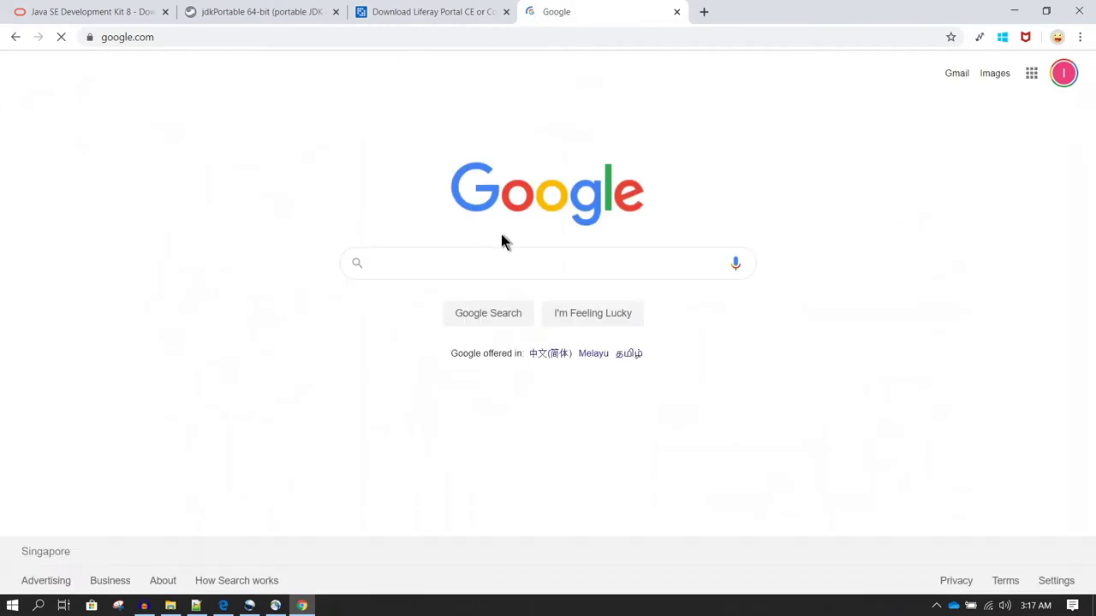
- Search Google for 'download jdk1.8'
text(downlaod)
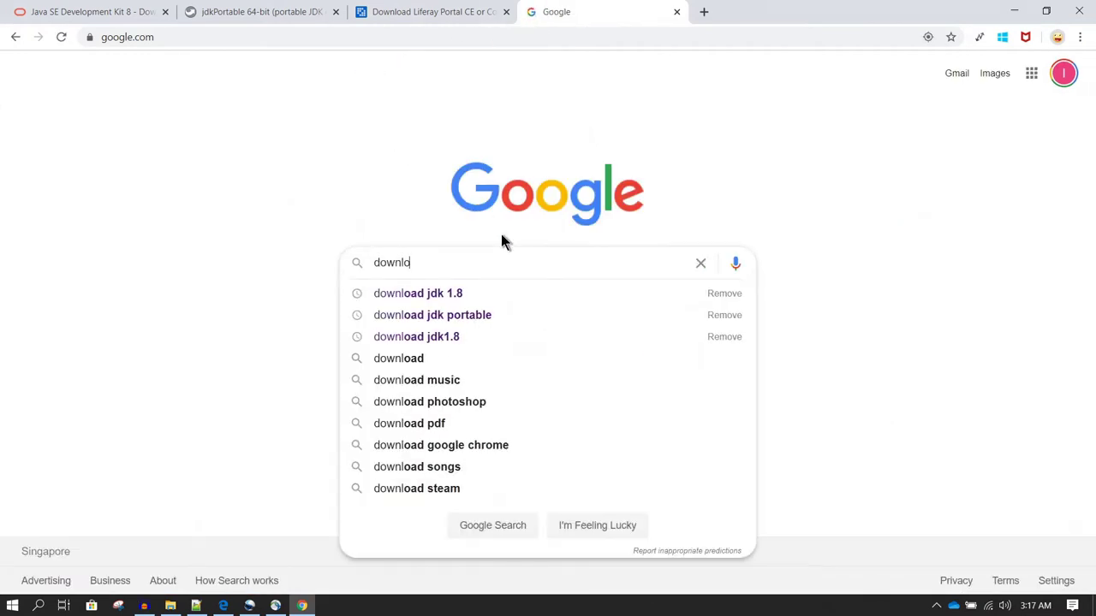
key(BackSpace)
key(BackSpace)
key(BackSpace)
text(oad jdk1.8)
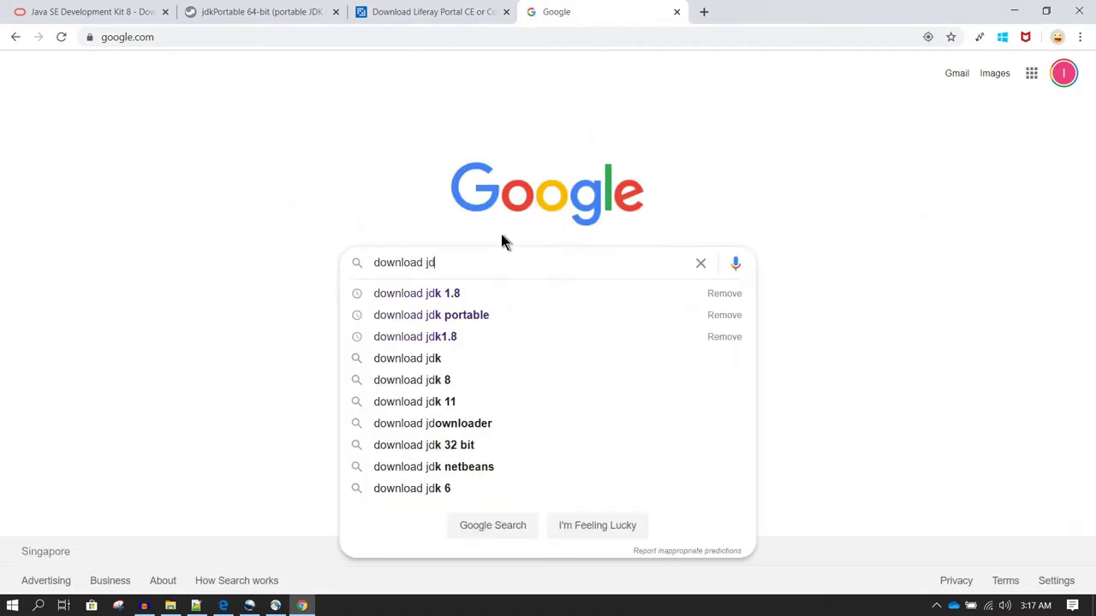
key(Return)
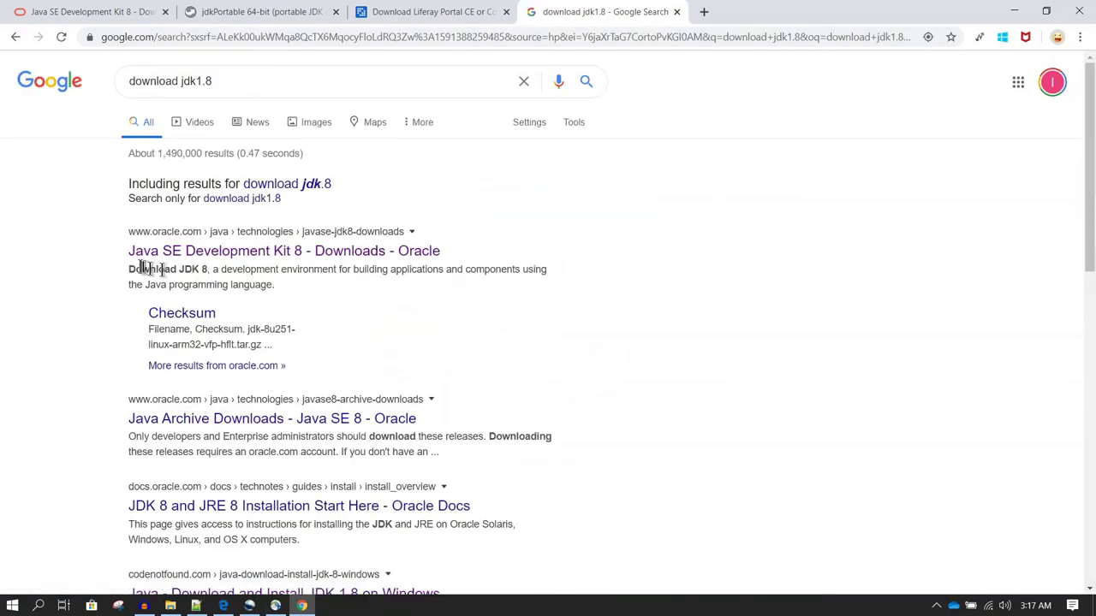
- Open the 'Java SE Development Kit 8 - Downloads - Oracle' search result
click(120, 11)
click(571, 11)
click(230, 257)
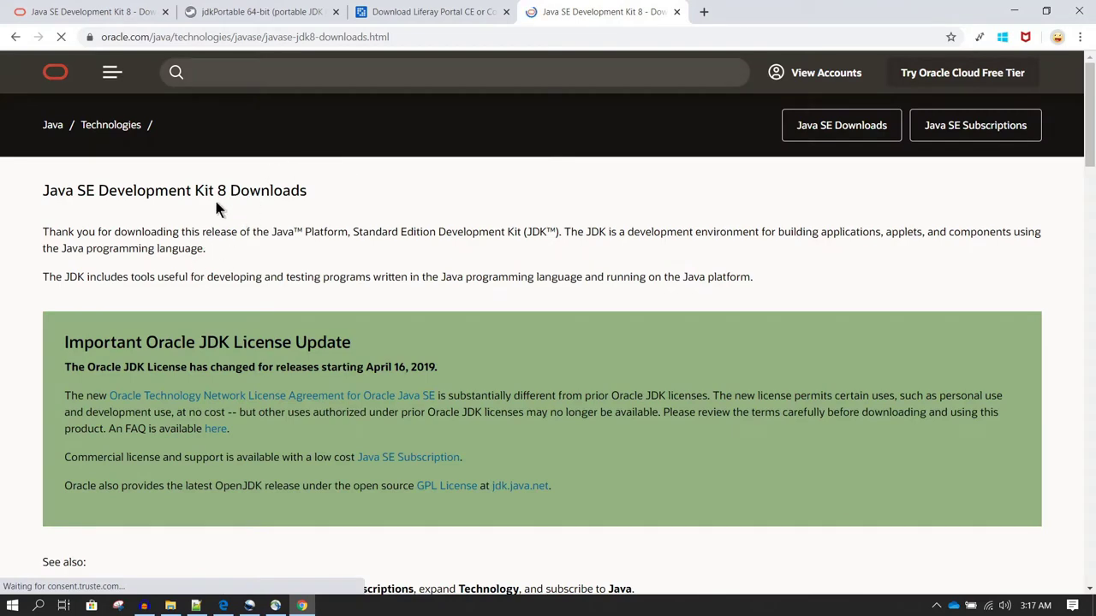
- Scroll to the Windows x86 and x64 installer rows and highlight their labels
scroll(318, 193, down, 2)
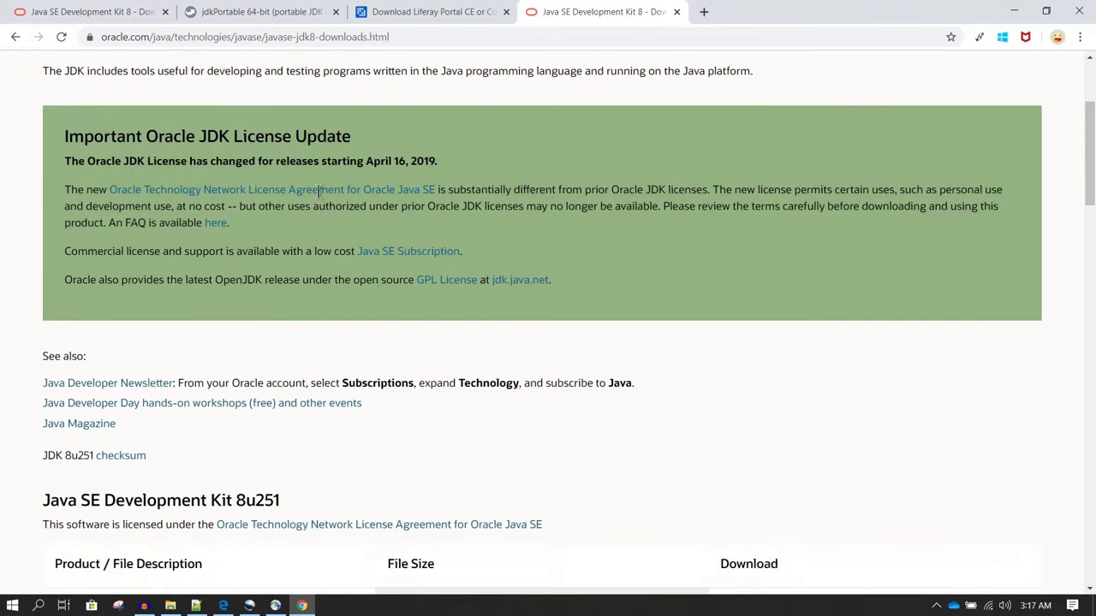
scroll(317, 193, down, 10)
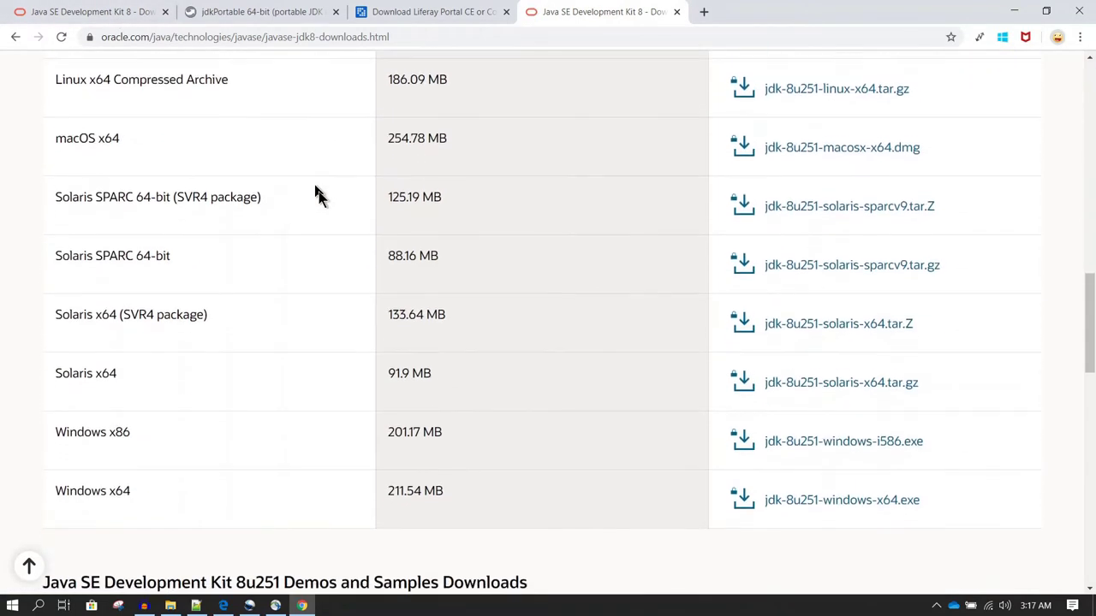
scroll(318, 193, down, 2)
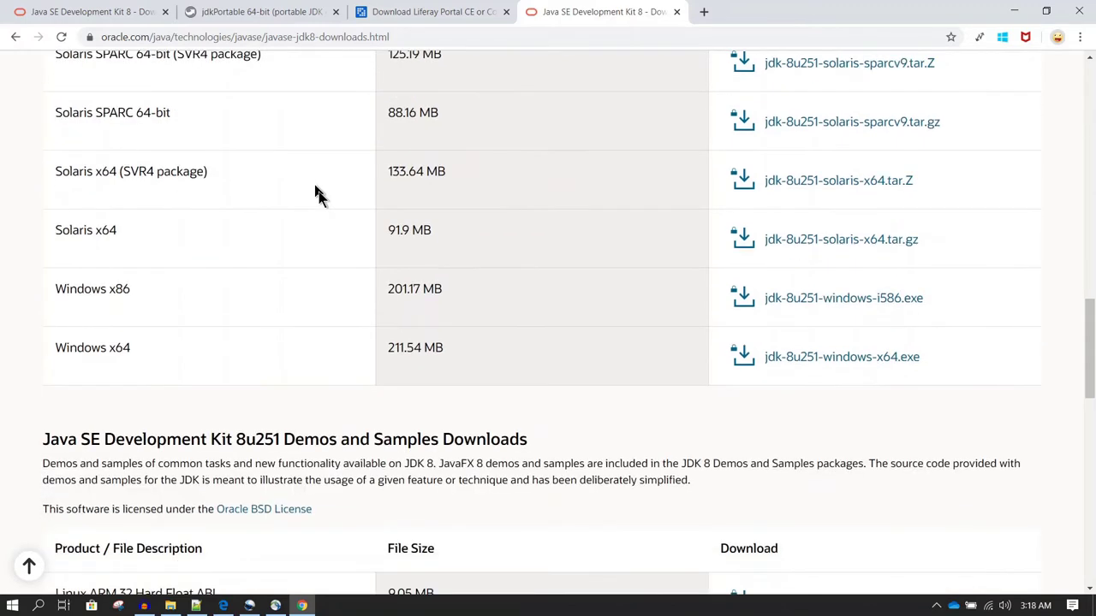
double_click(111, 351)
click(298, 361)
drag(55, 289, 166, 297)
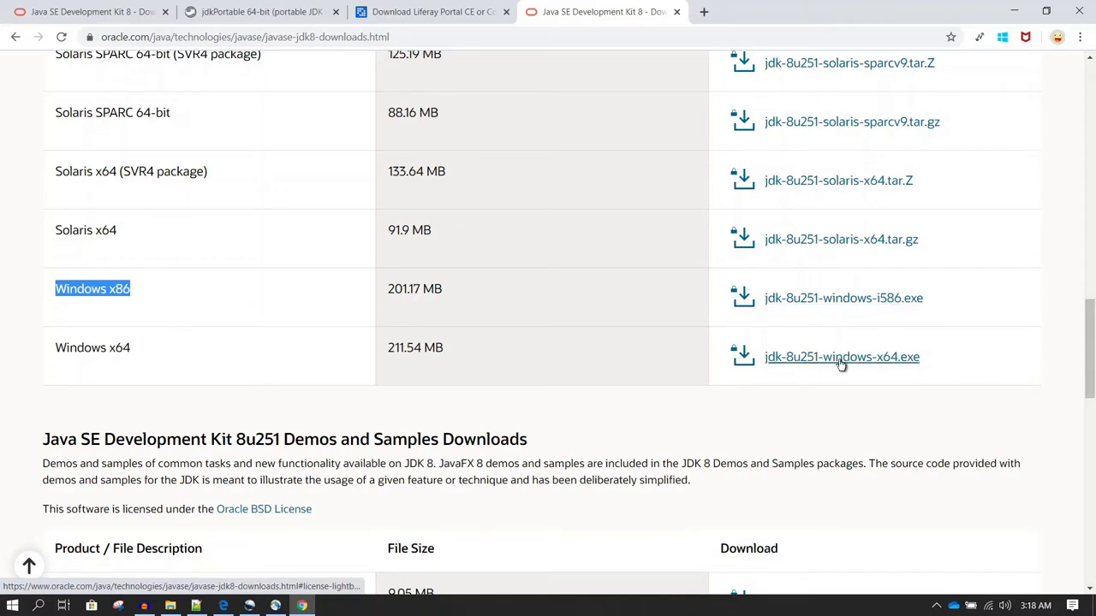
- Request jdk-8u251-windows-x64.exe, accept the Oracle license agreement, and download it
click(839, 360)
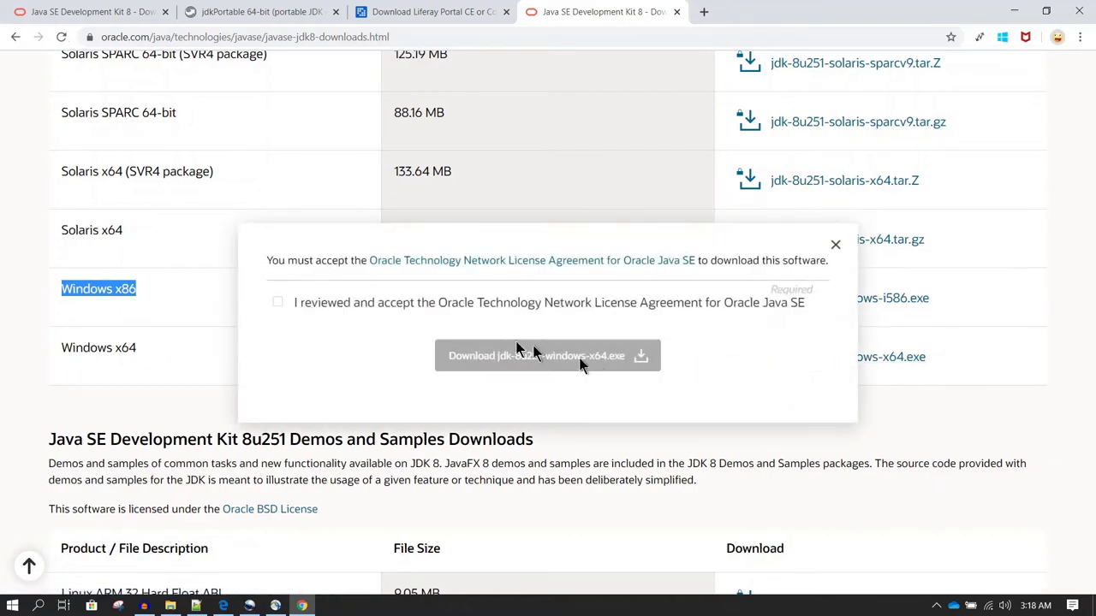
click(312, 313)
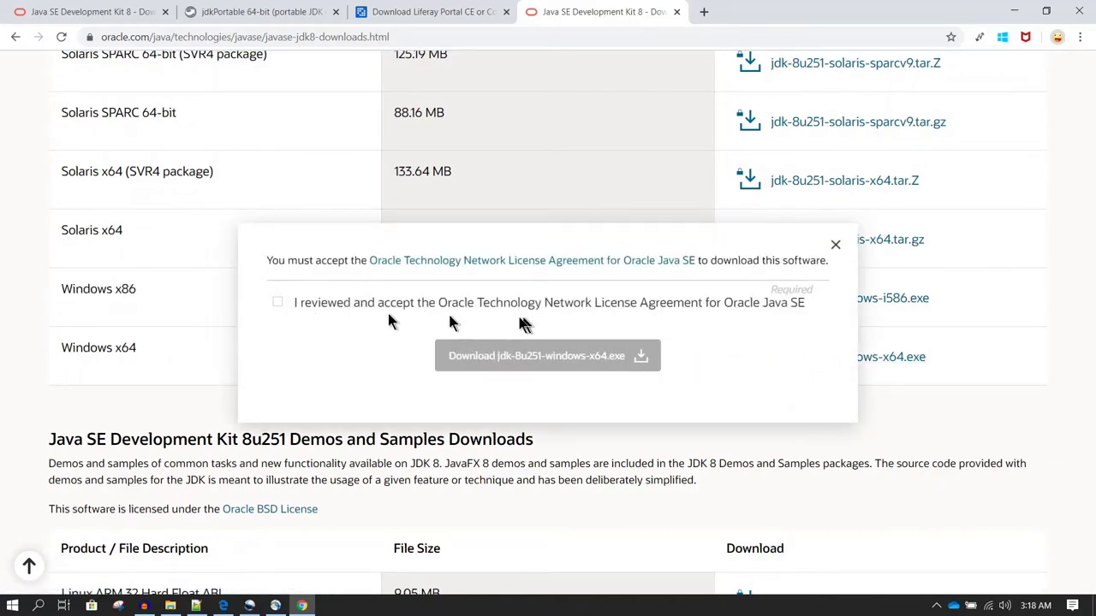
click(278, 303)
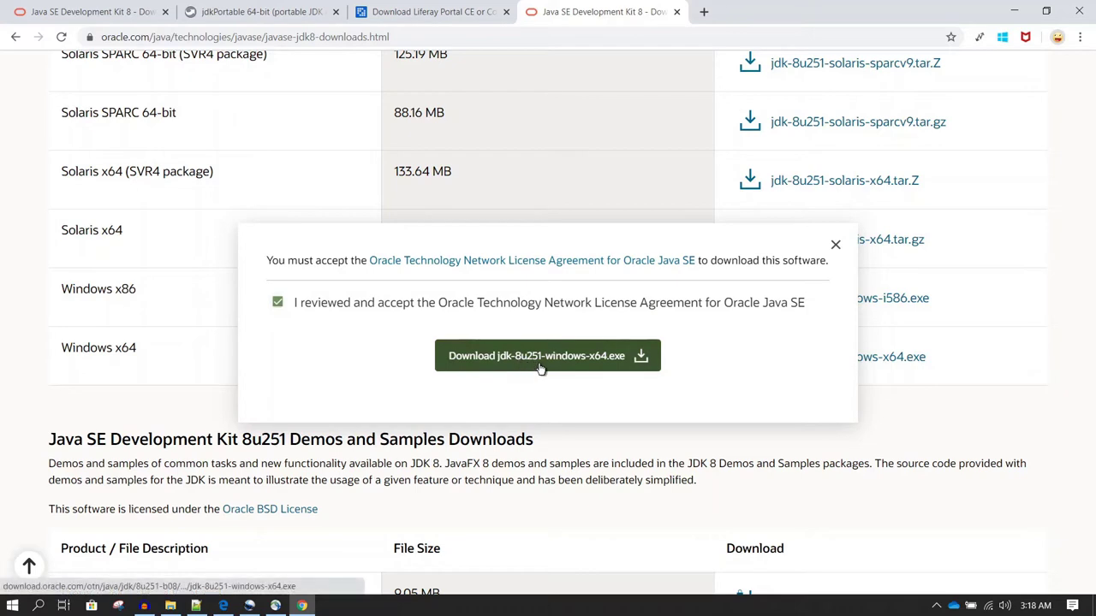
click(586, 365)
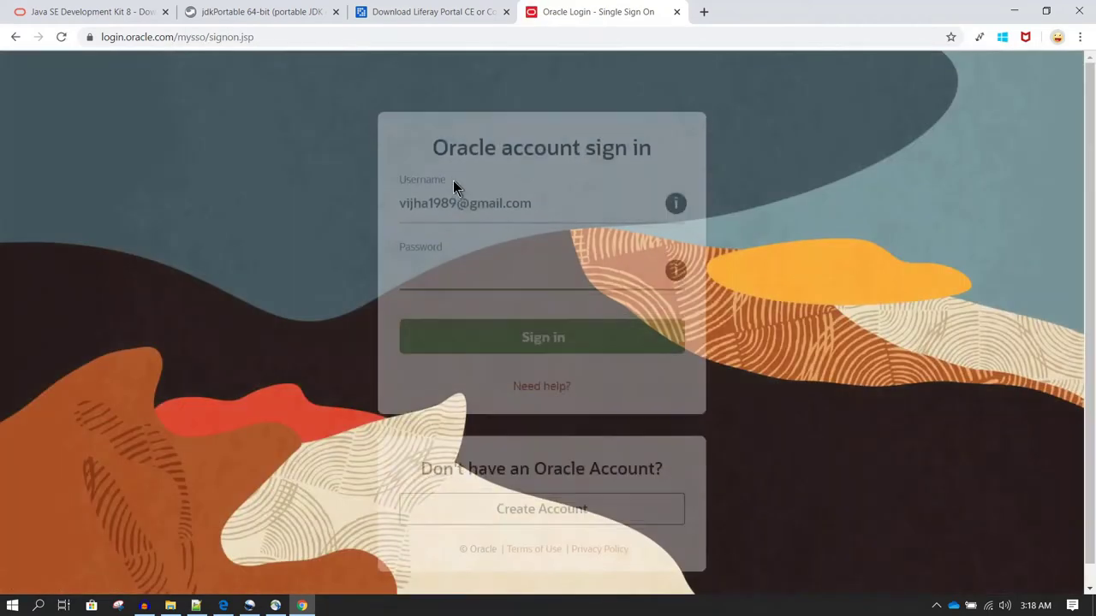
- Enter the Oracle account password and sign in to start the installer download
click(492, 260)
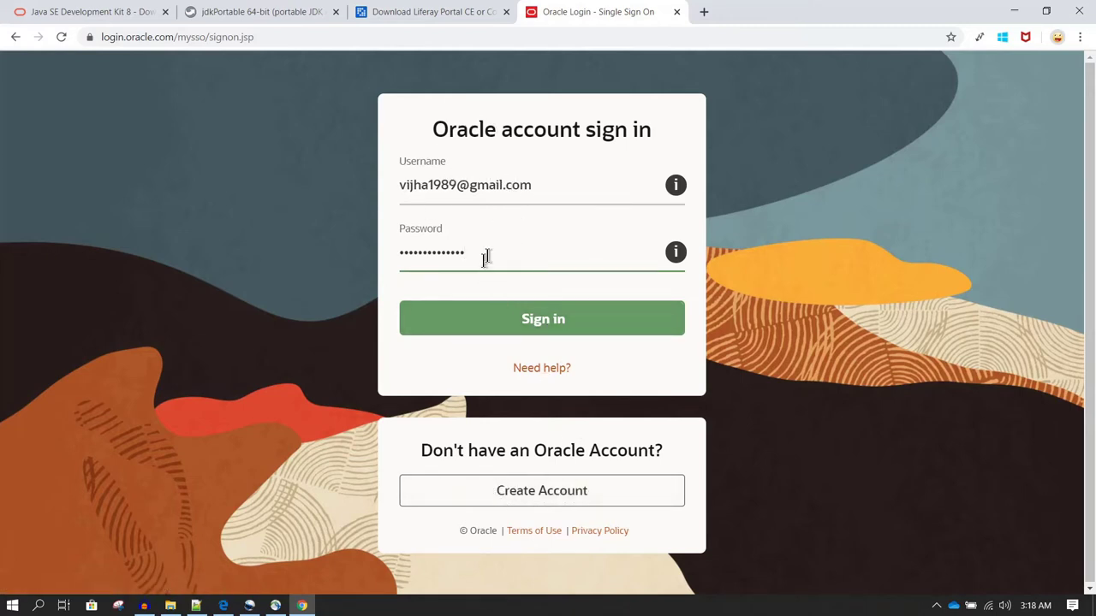
click(552, 322)
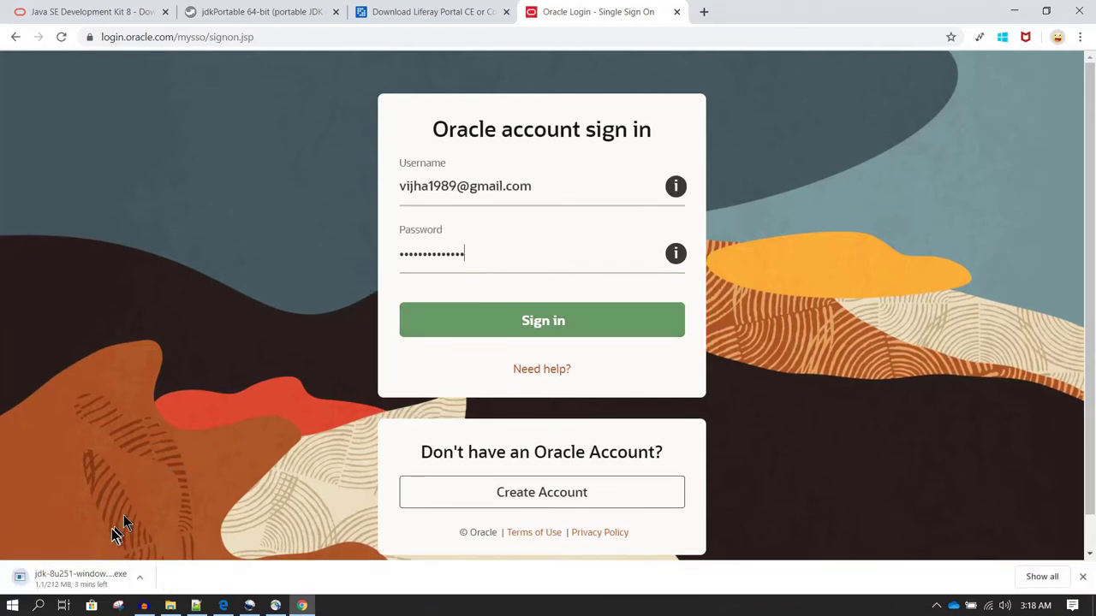
- Cancel the running jdk-8u251 Windows installer download from the download shelf
click(147, 577)
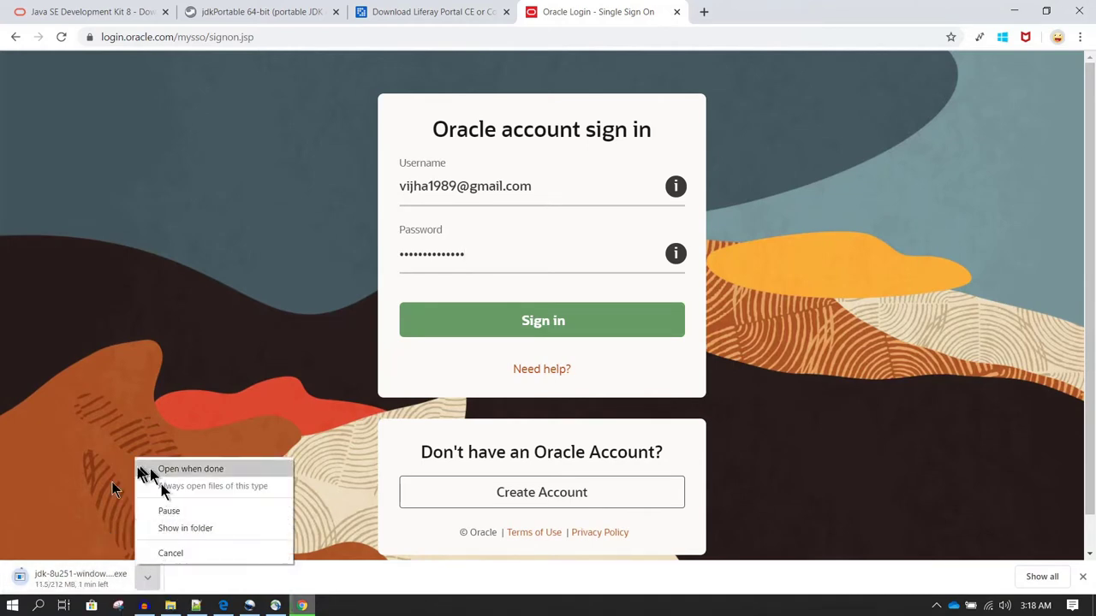
click(181, 552)
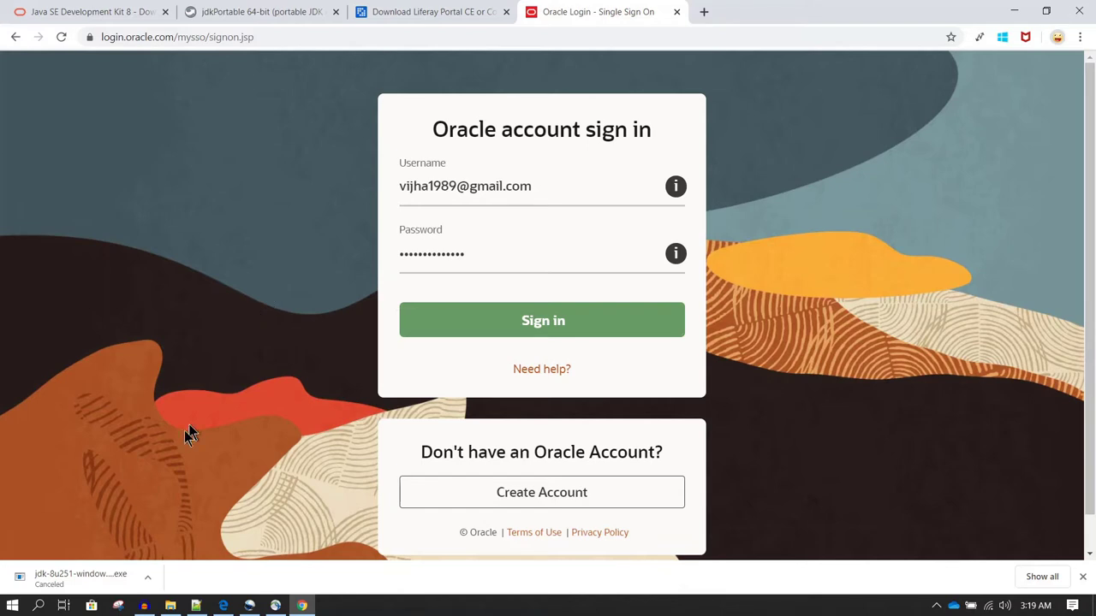
key(Return)
- Close the Oracle sign-in and JDK 8 tabs and dismiss the canceled download notice
click(676, 12)
click(111, 12)
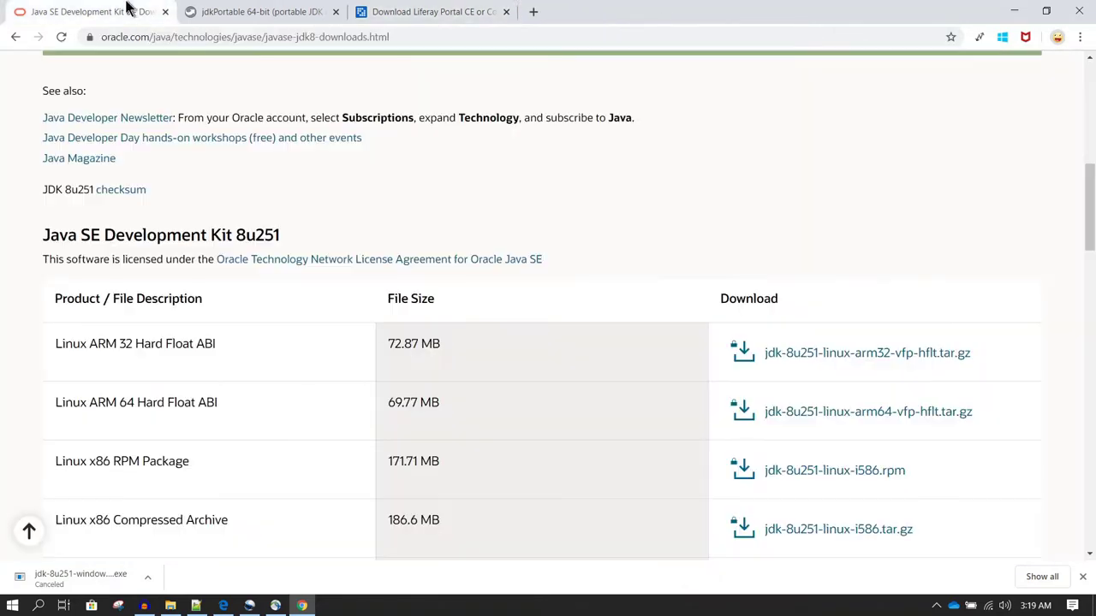
click(165, 12)
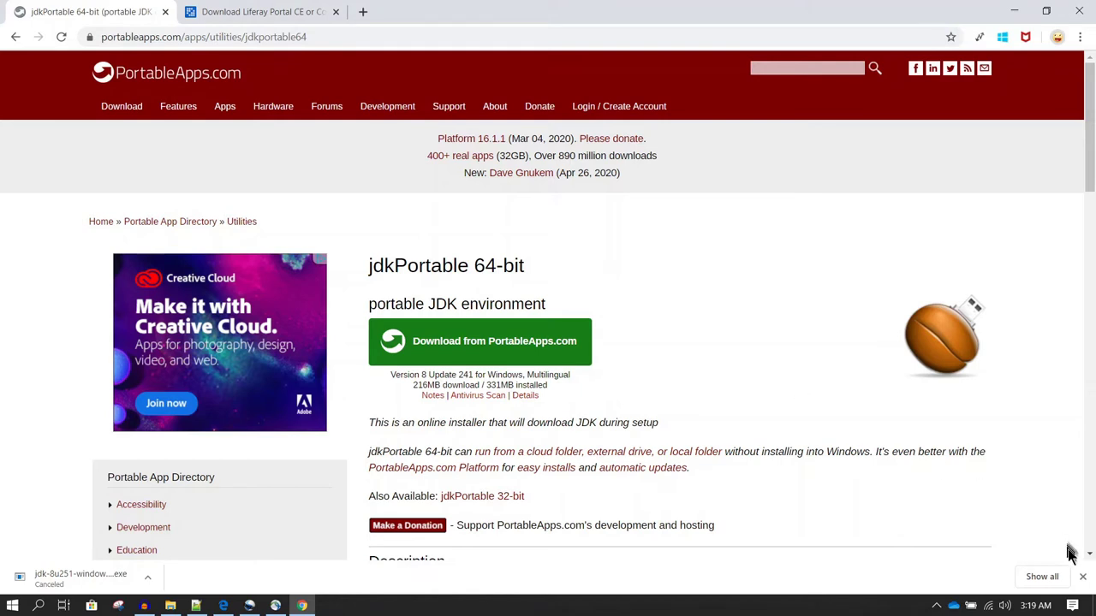
click(1082, 576)
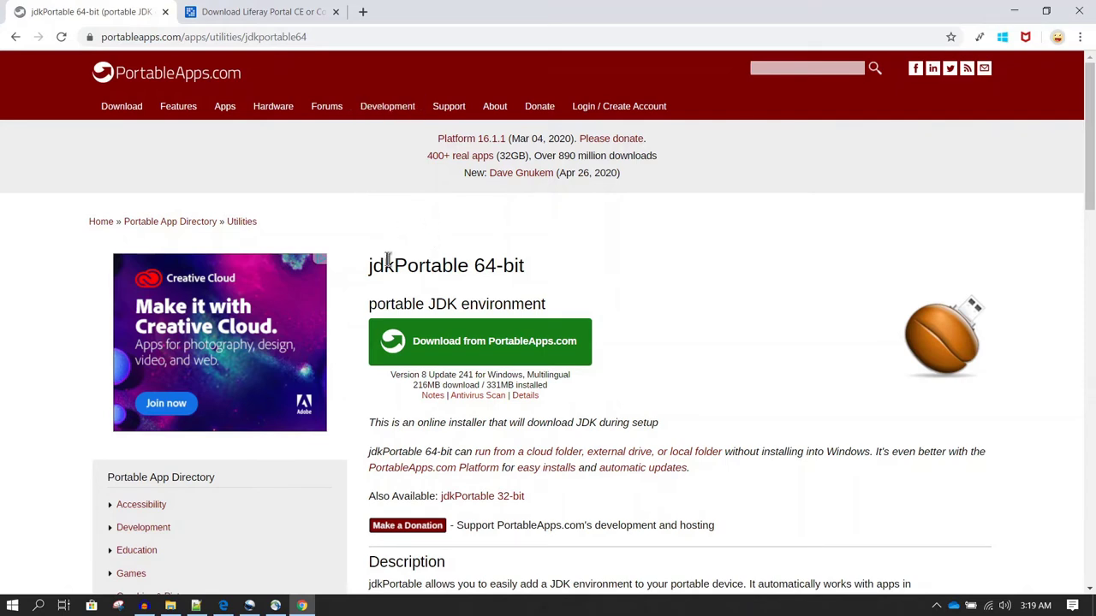
- In a new tab, load Google and search for 'jdk portable 8'
click(363, 12)
text(google)
key(Return)
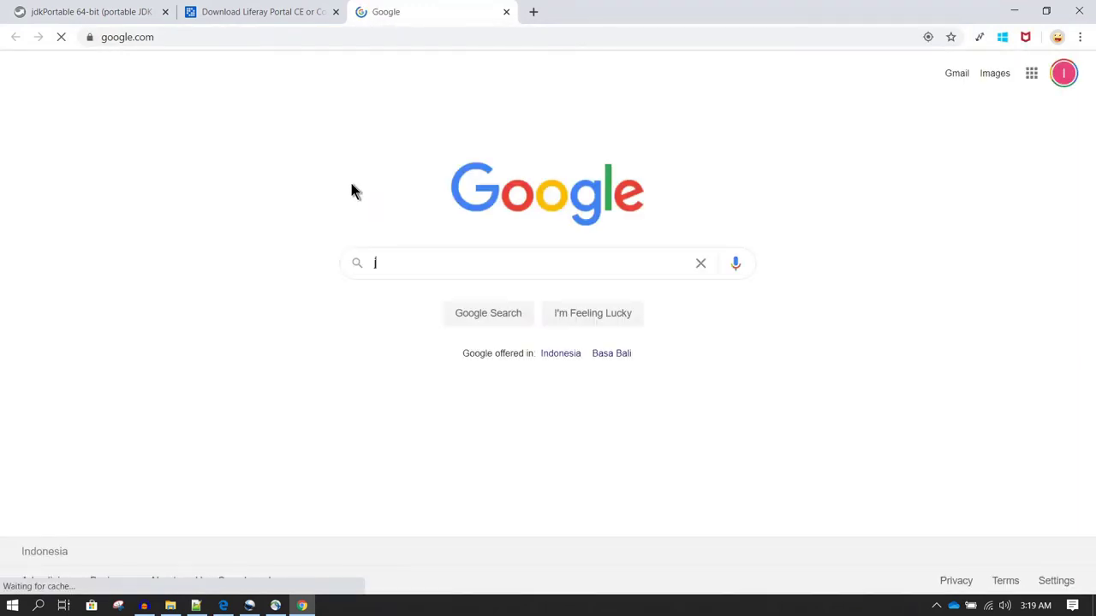
text(jdk porta)
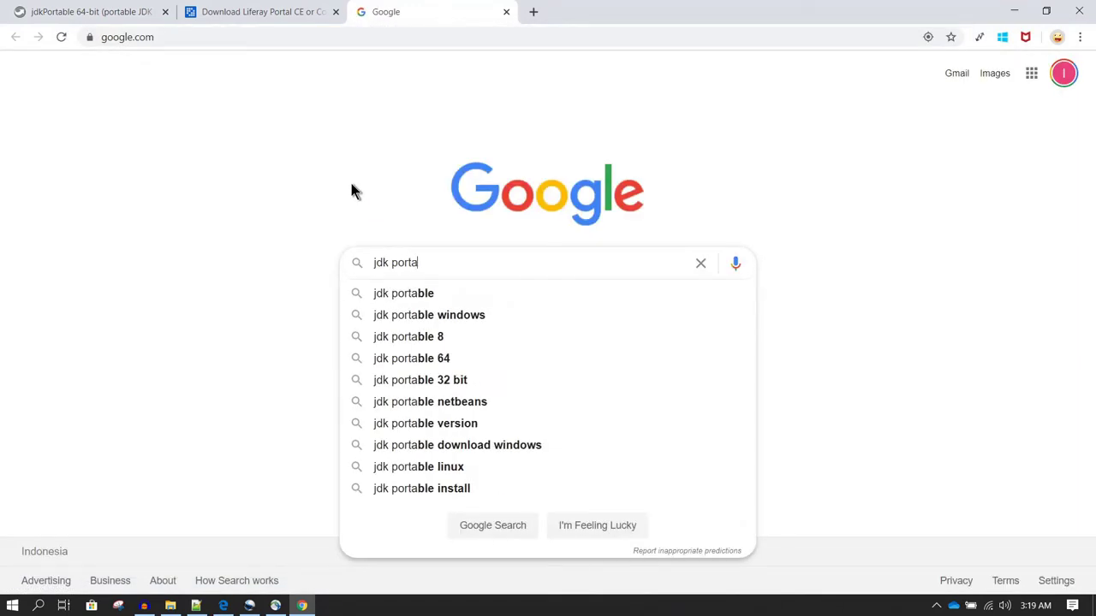
text(ble )
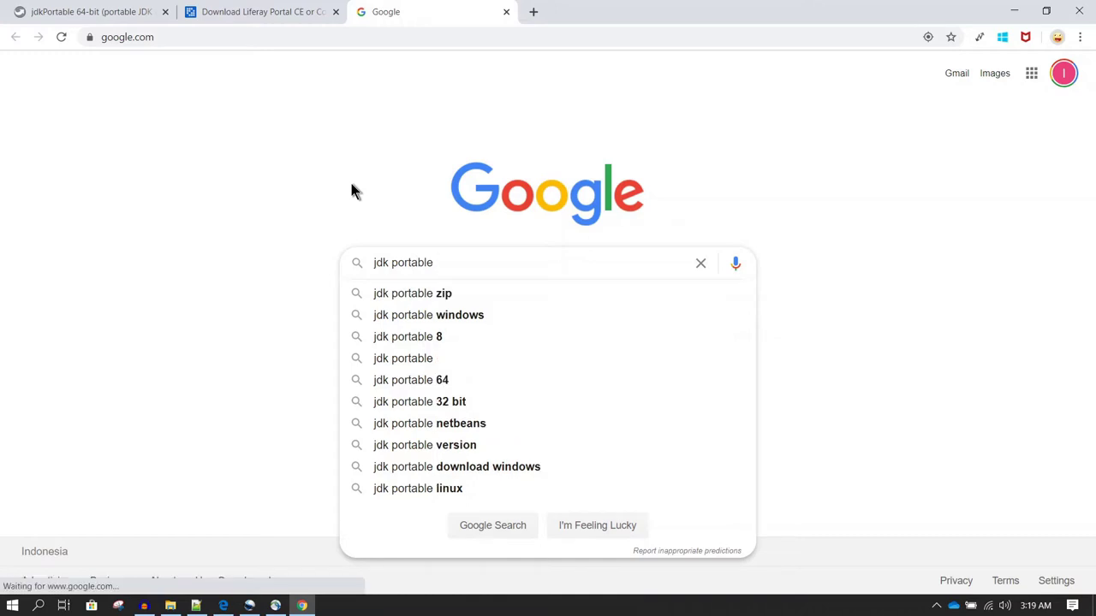
text(8)
key(Return)
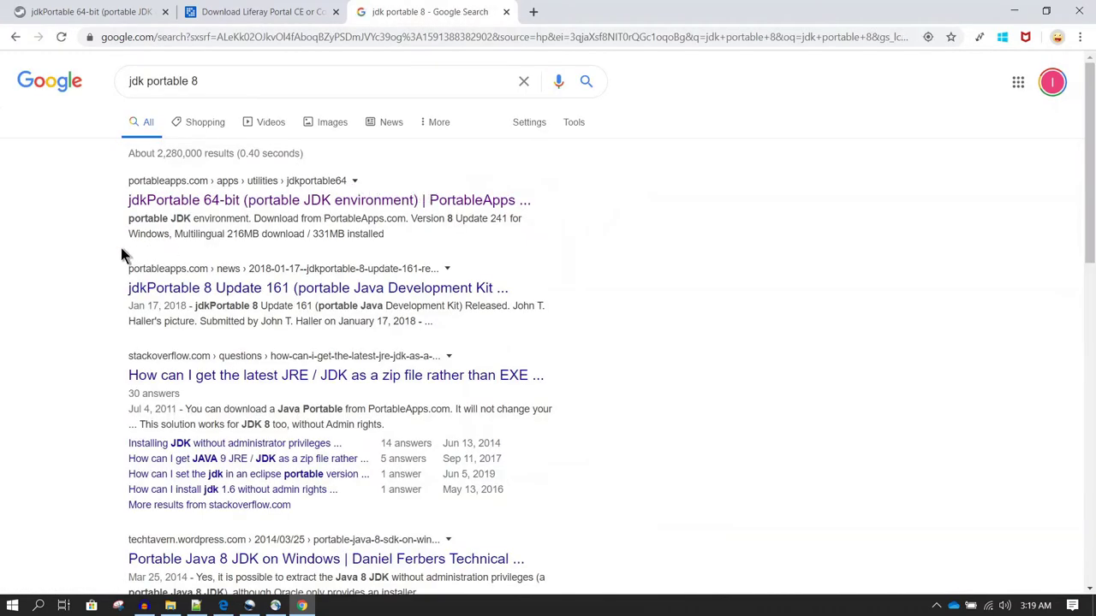
- Open the jdkPortable 64-bit result and download its Version 8 Update 241 installer
click(336, 199)
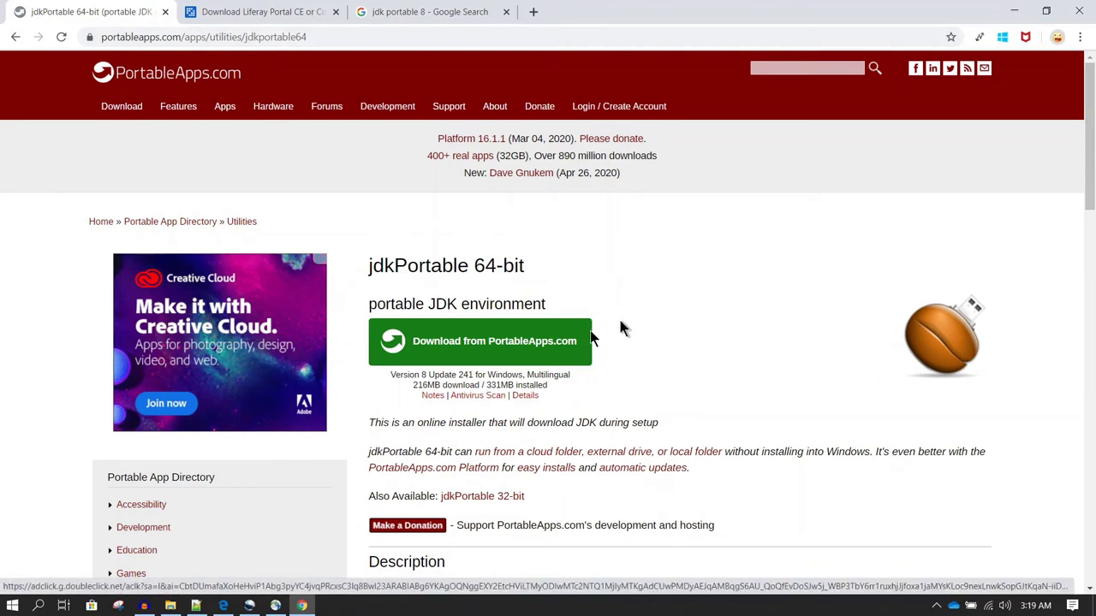
click(545, 348)
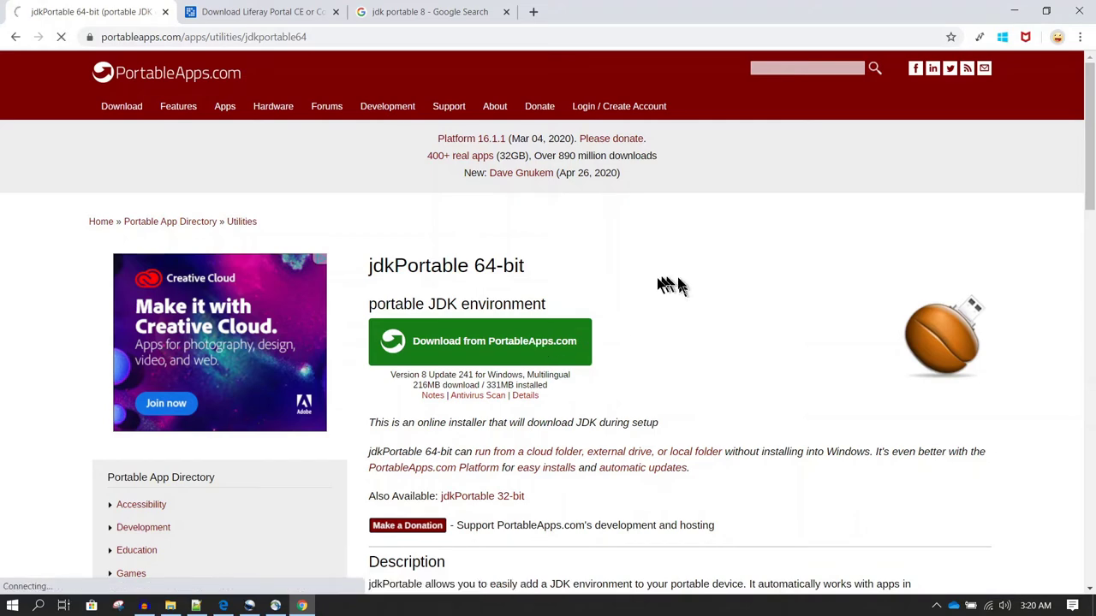
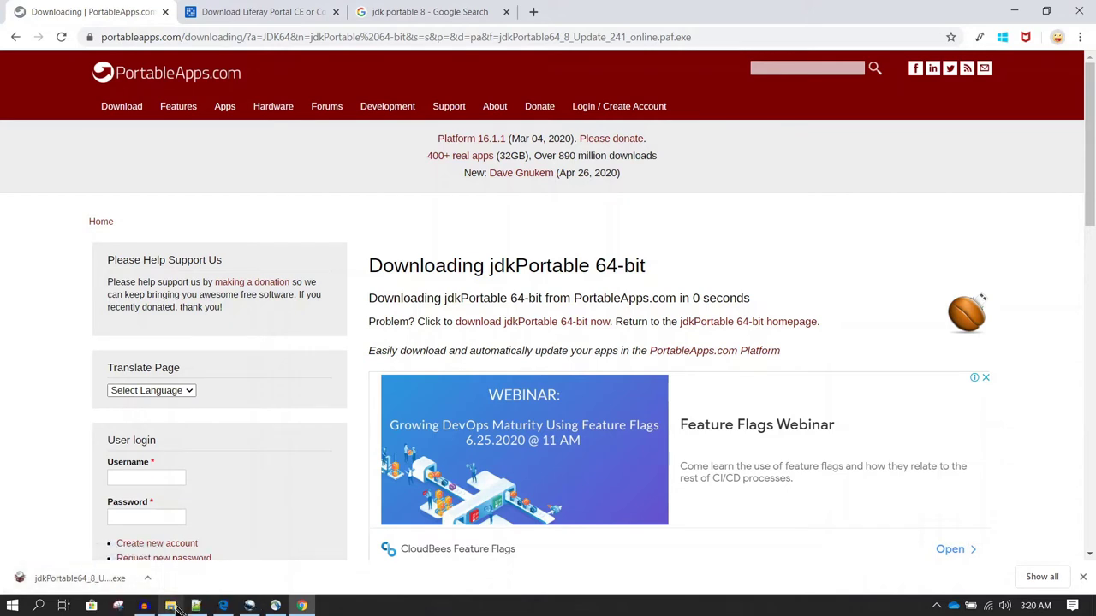
- Bring up the Downloads_2 folder in File Explorer from the taskbar
click(171, 606)
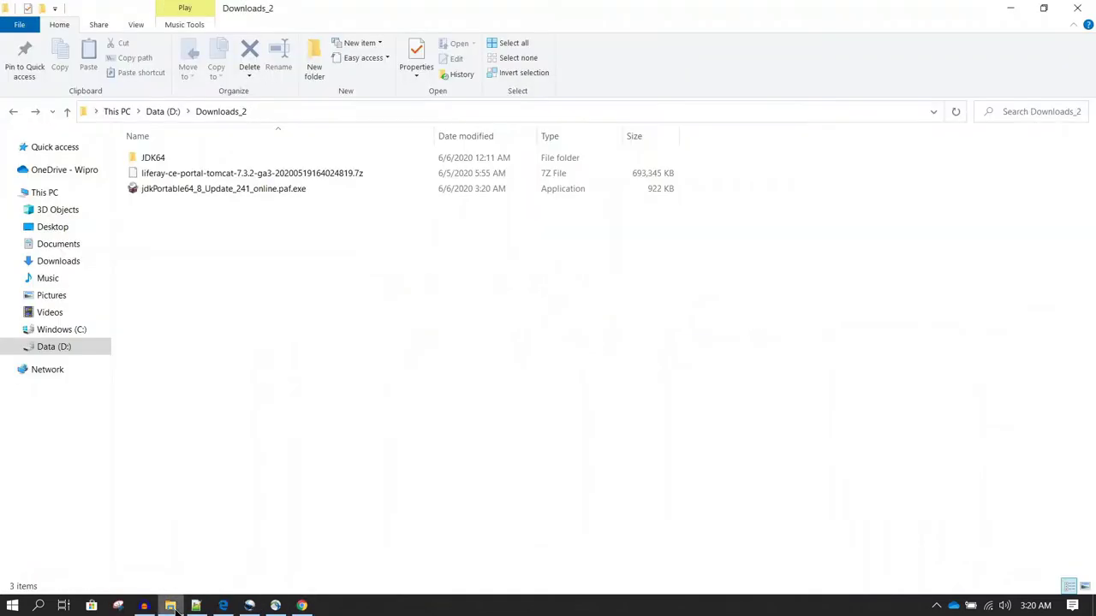
- Open JDK64\bin and locate the java executables, selecting javac.exe
click(212, 164)
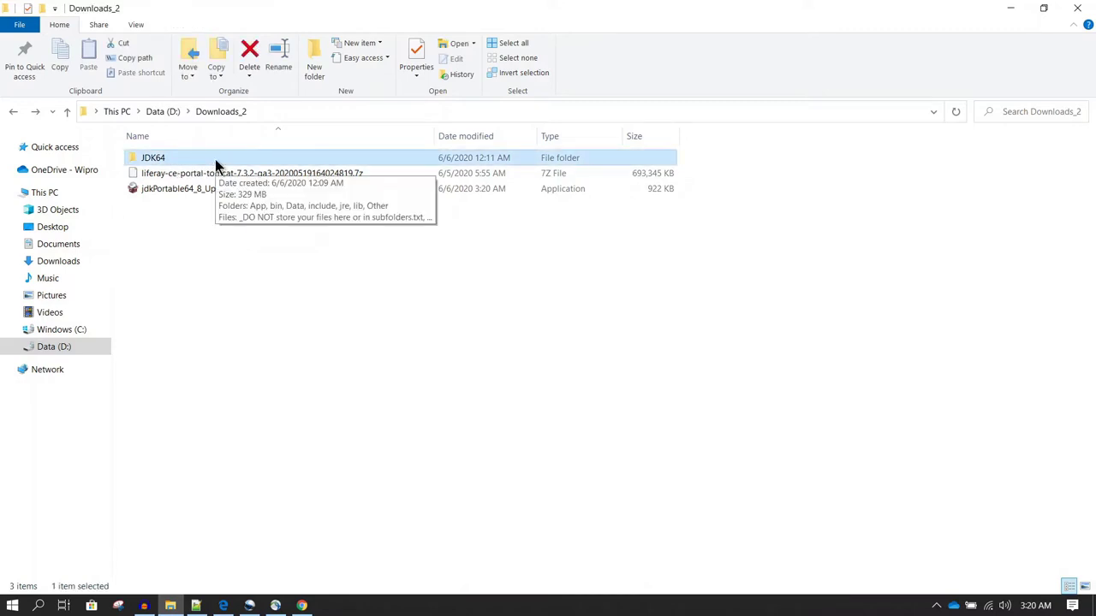
double_click(214, 159)
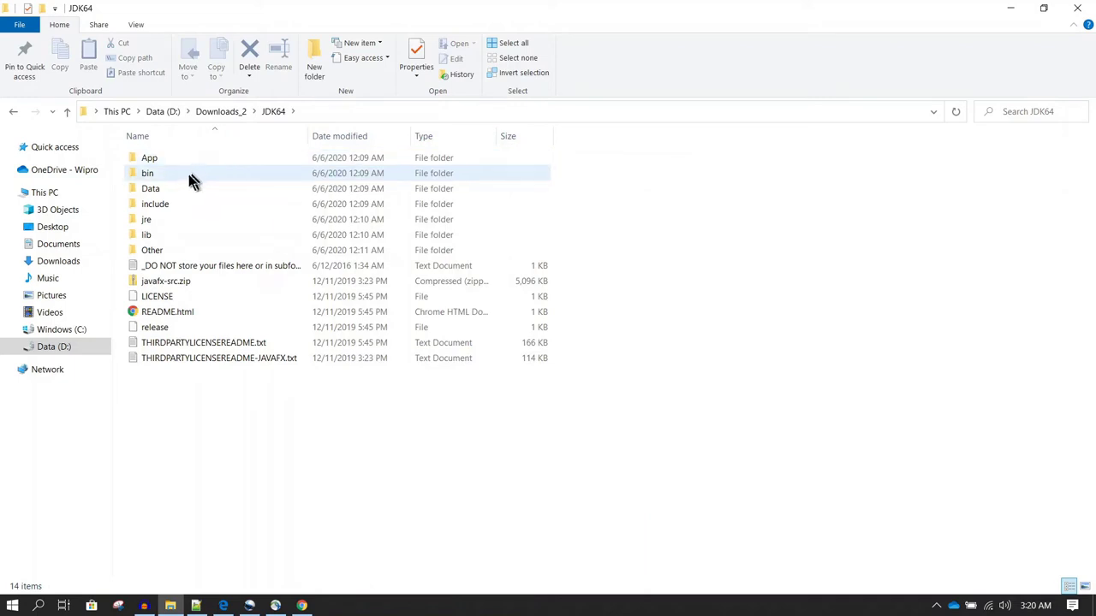
click(188, 176)
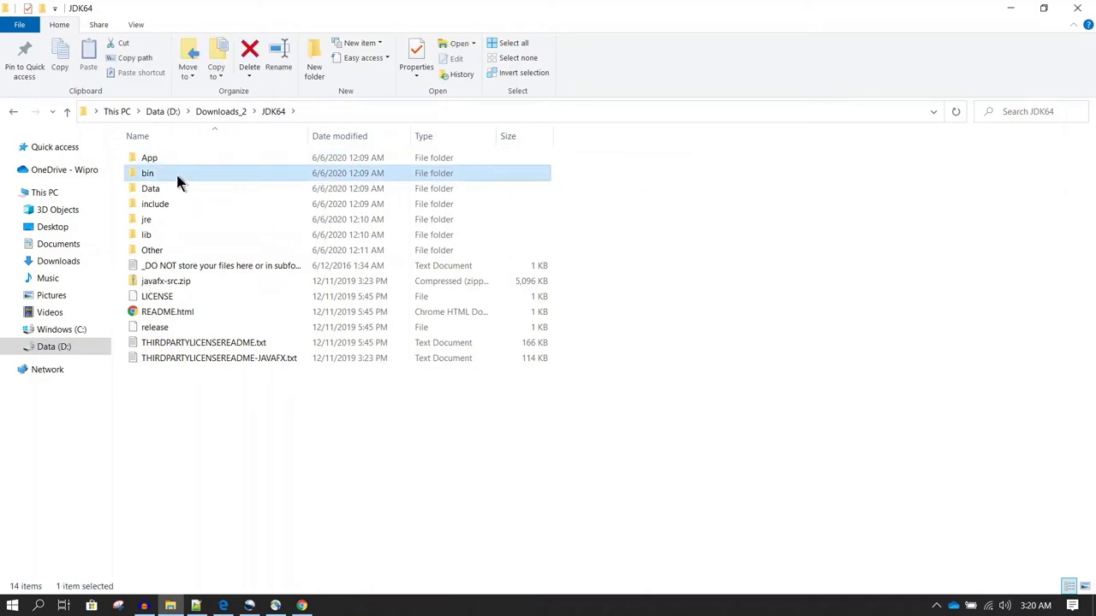
double_click(177, 180)
click(367, 343)
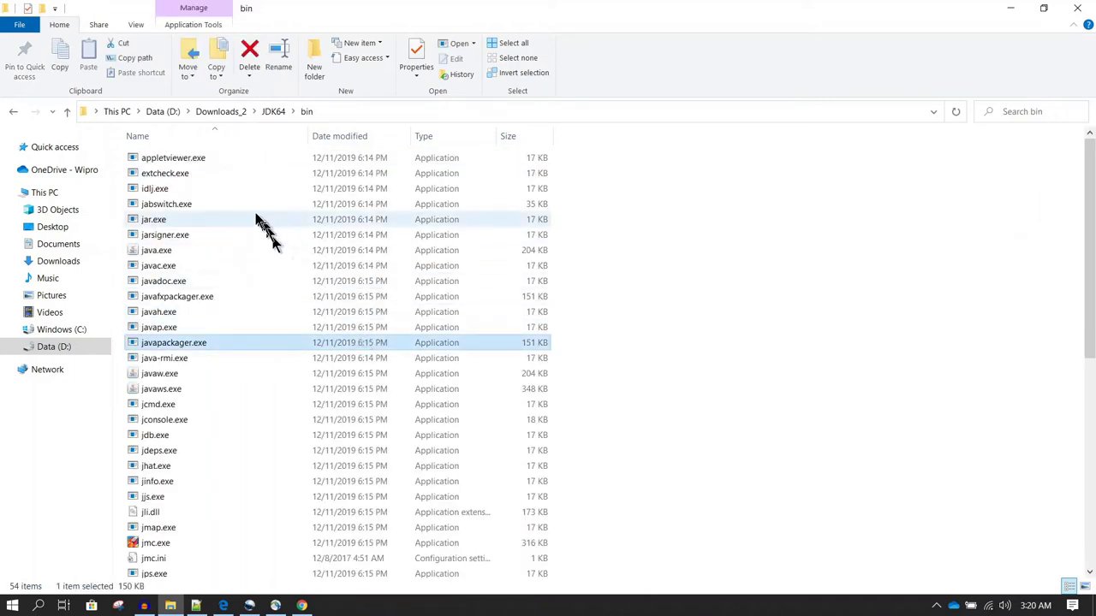
text(java)
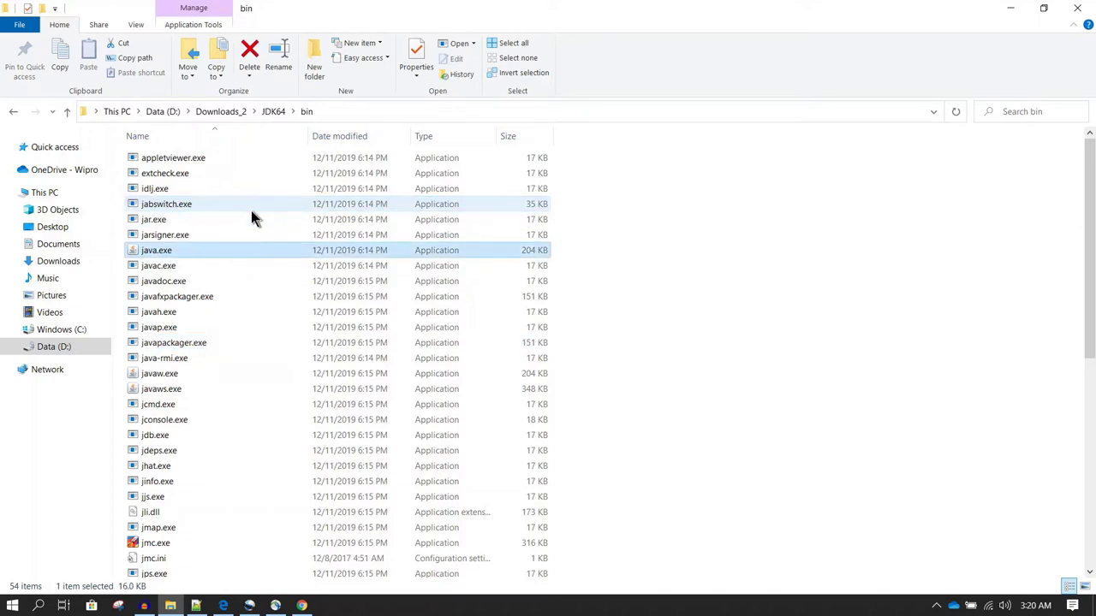
click(175, 267)
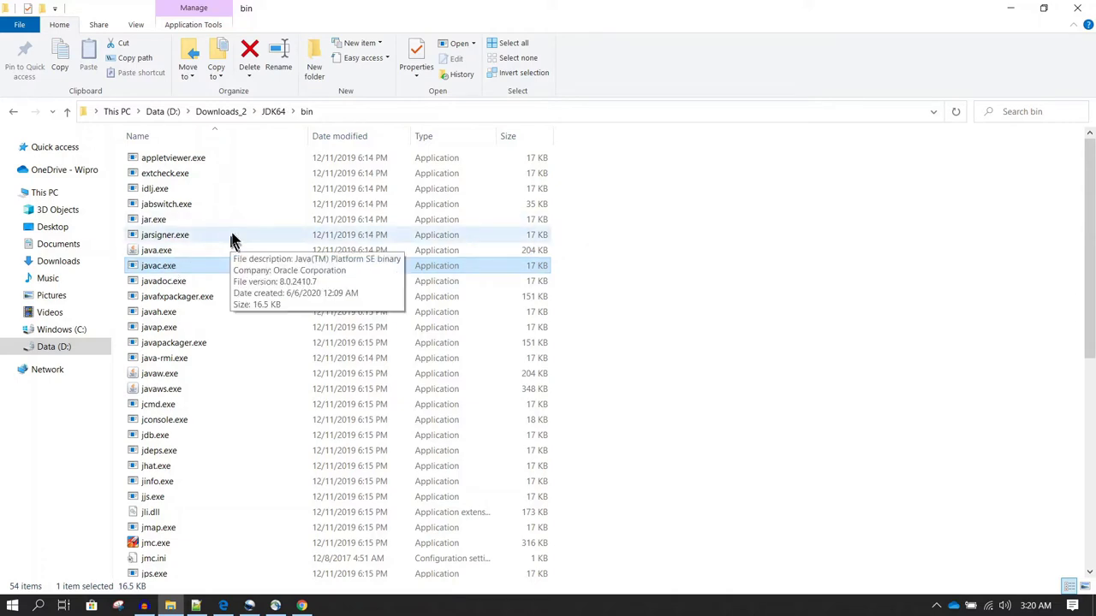
- Back in Downloads_2, delete the jdkPortable installer and switch back to Chrome
click(274, 117)
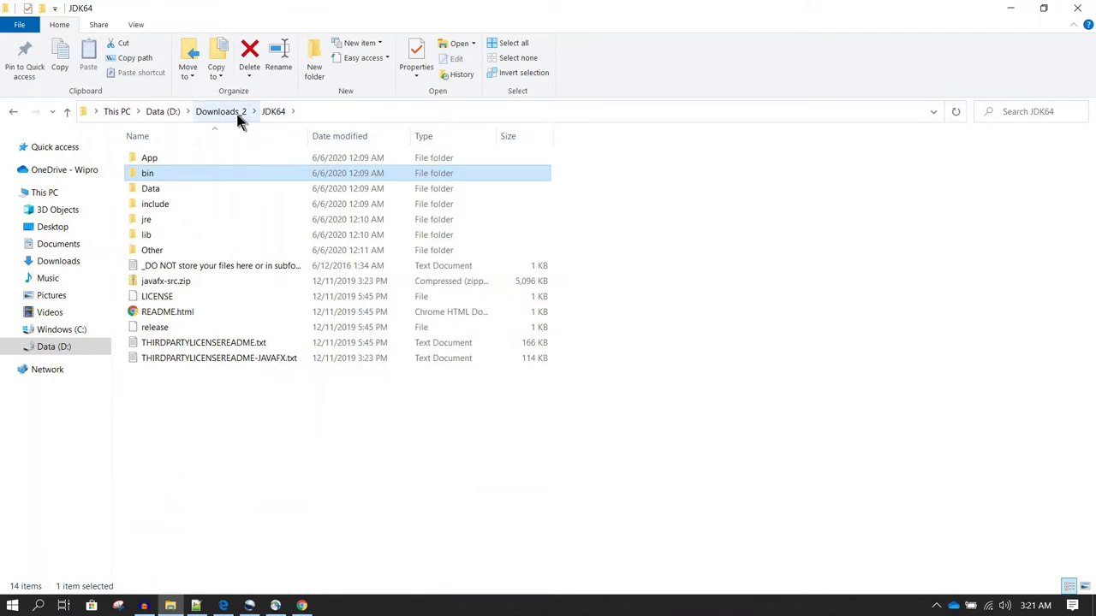
click(224, 112)
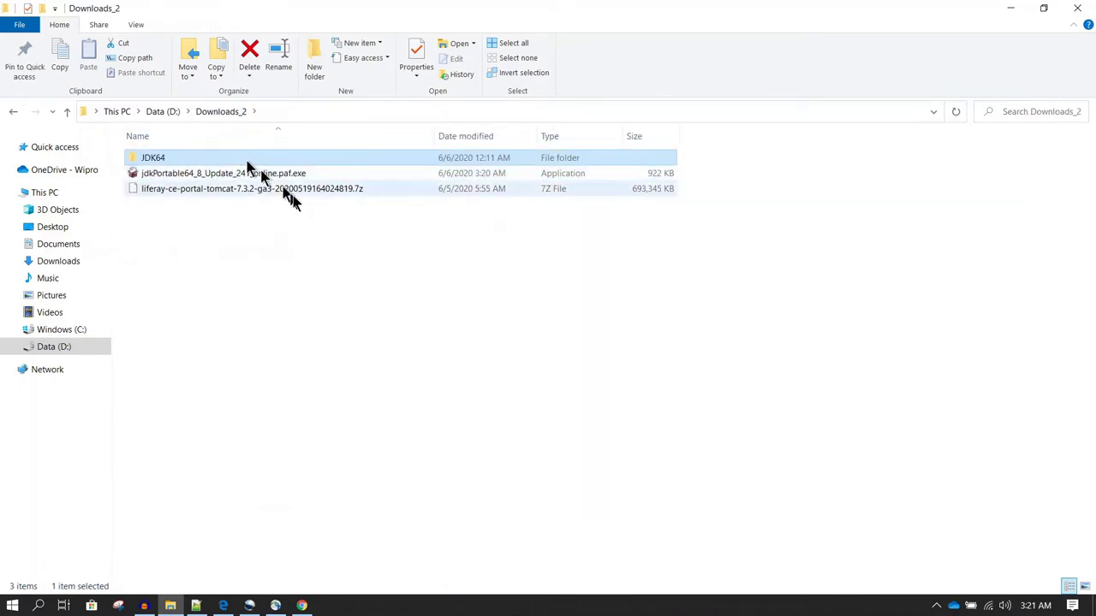
click(296, 179)
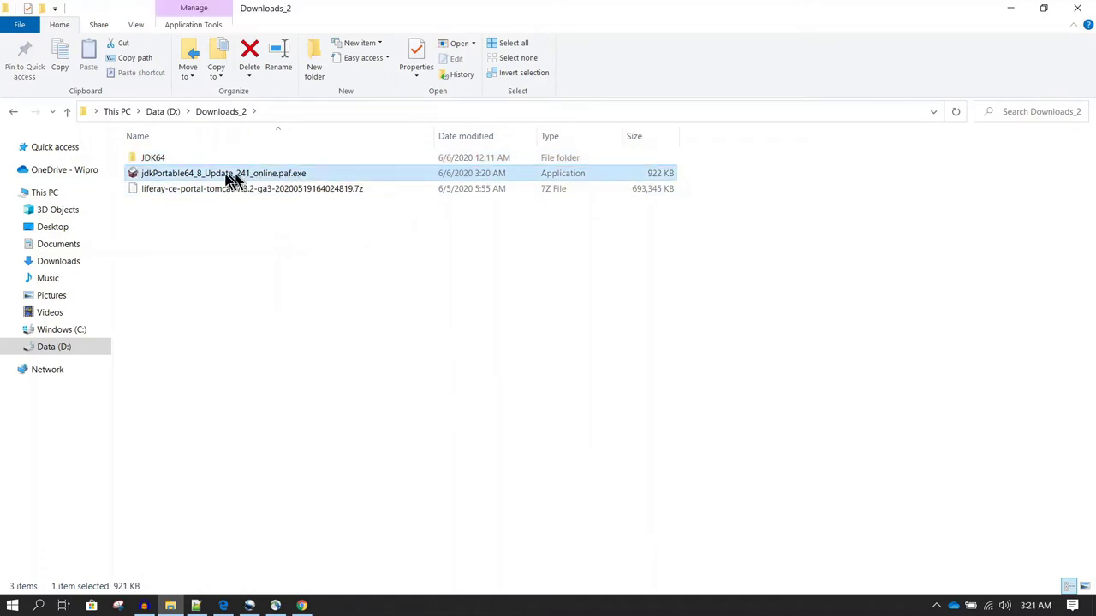
right_click(342, 171)
click(404, 476)
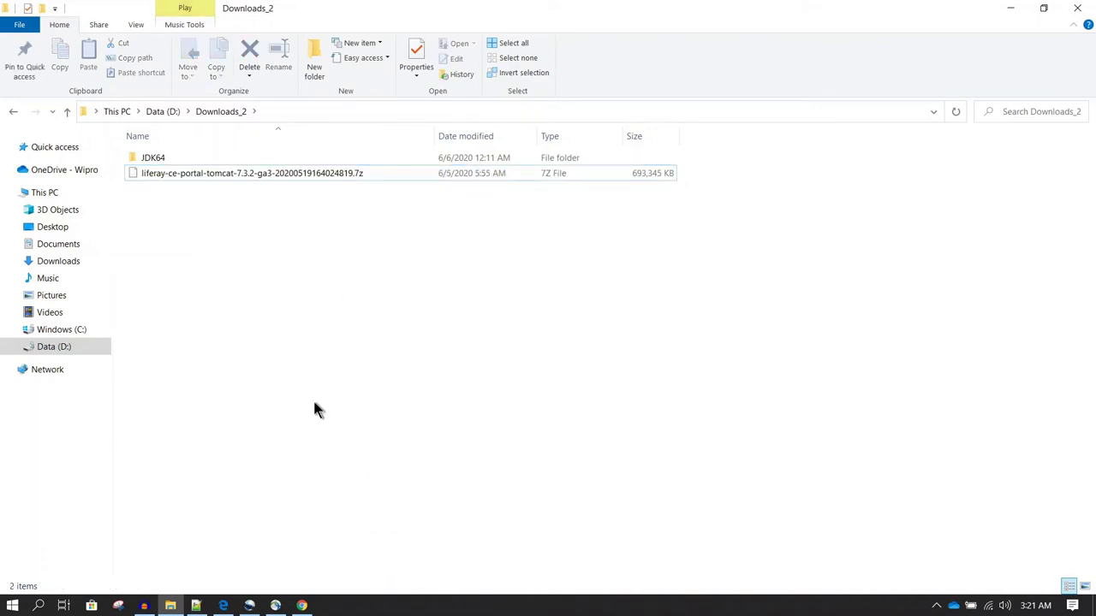
click(303, 605)
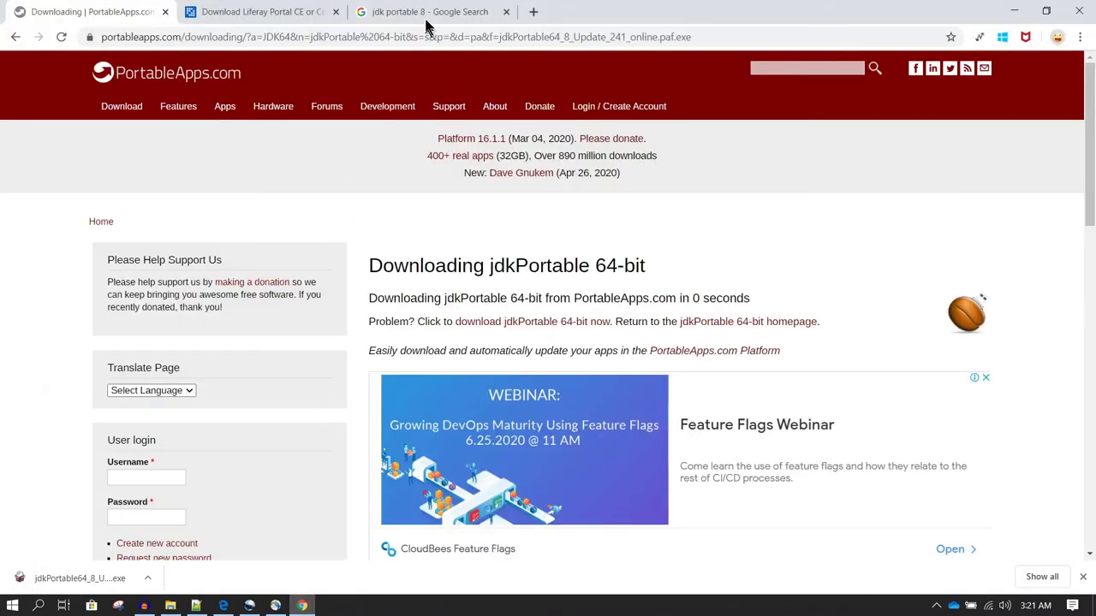
- Start downloading Liferay Portal 'Bundled with Tomcat (7-Zip)', then cancel it from the download bar
click(274, 12)
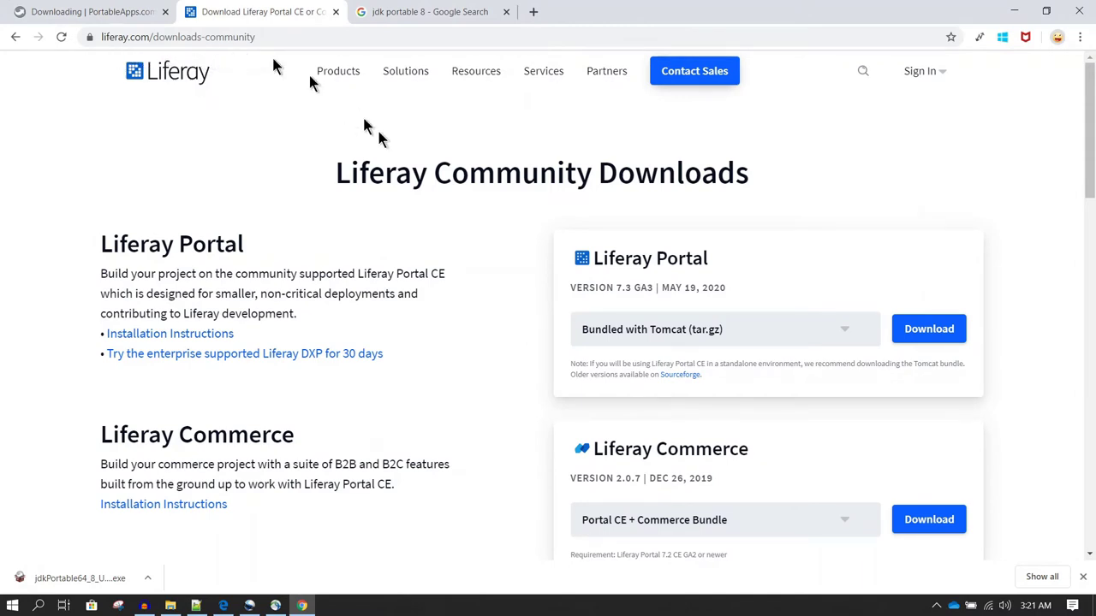
click(818, 332)
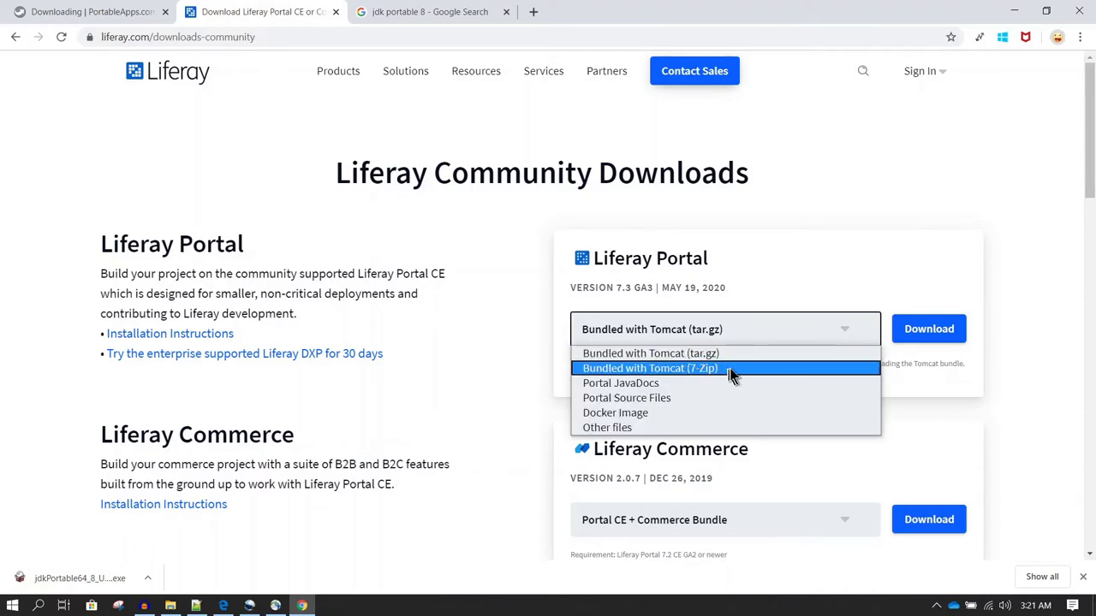
click(733, 373)
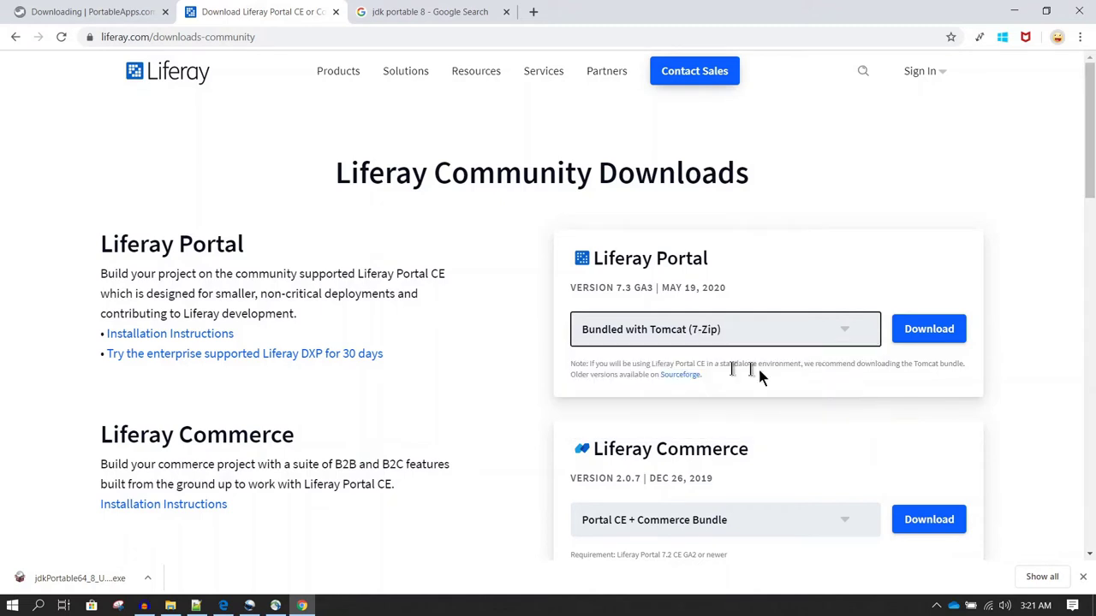
click(929, 331)
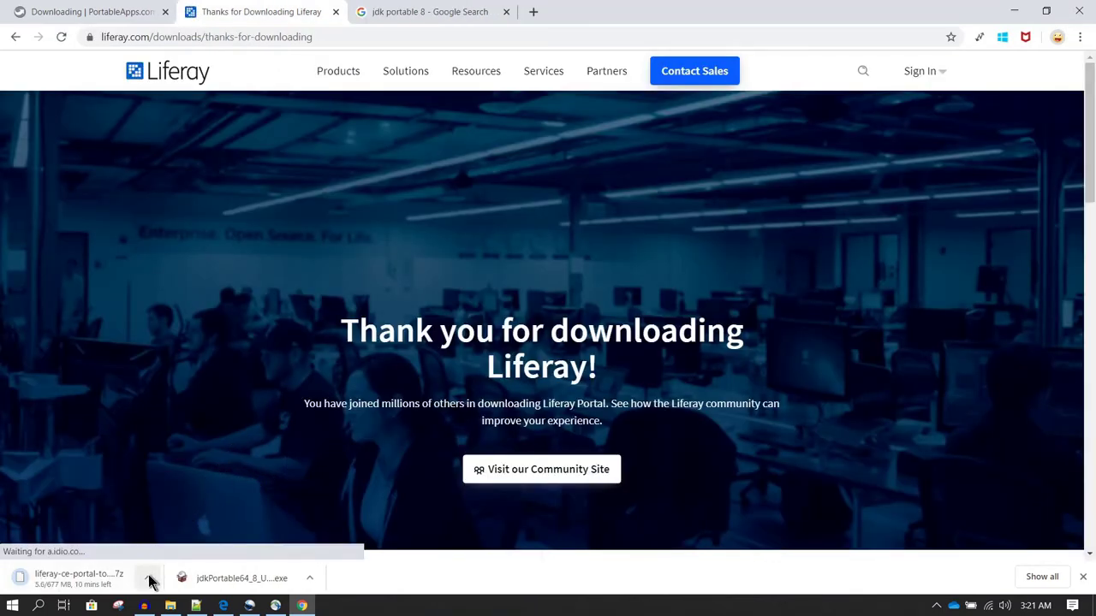
click(147, 580)
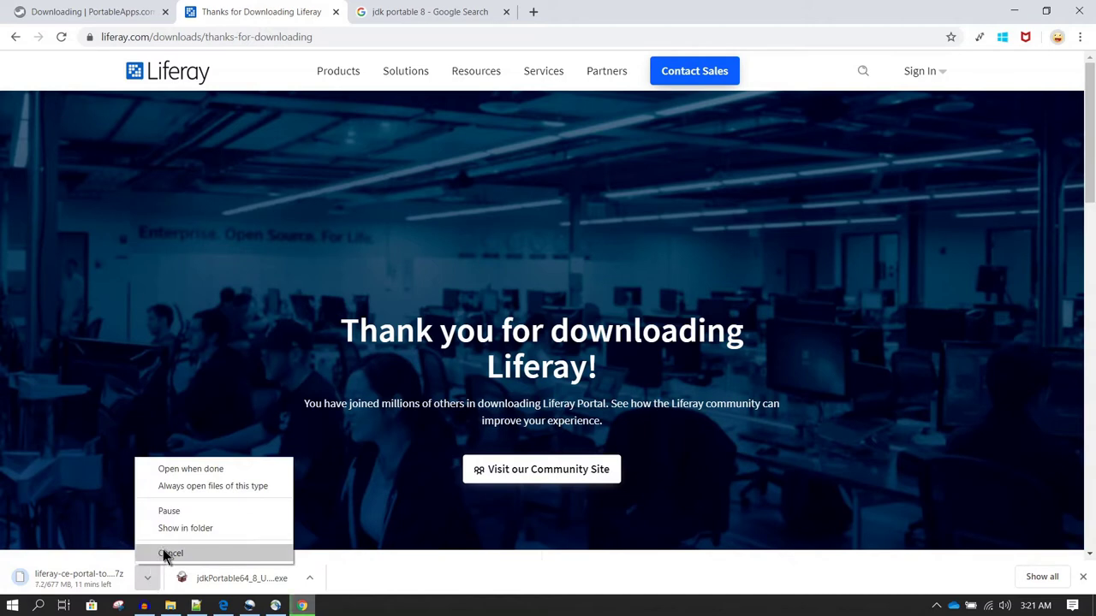
click(169, 555)
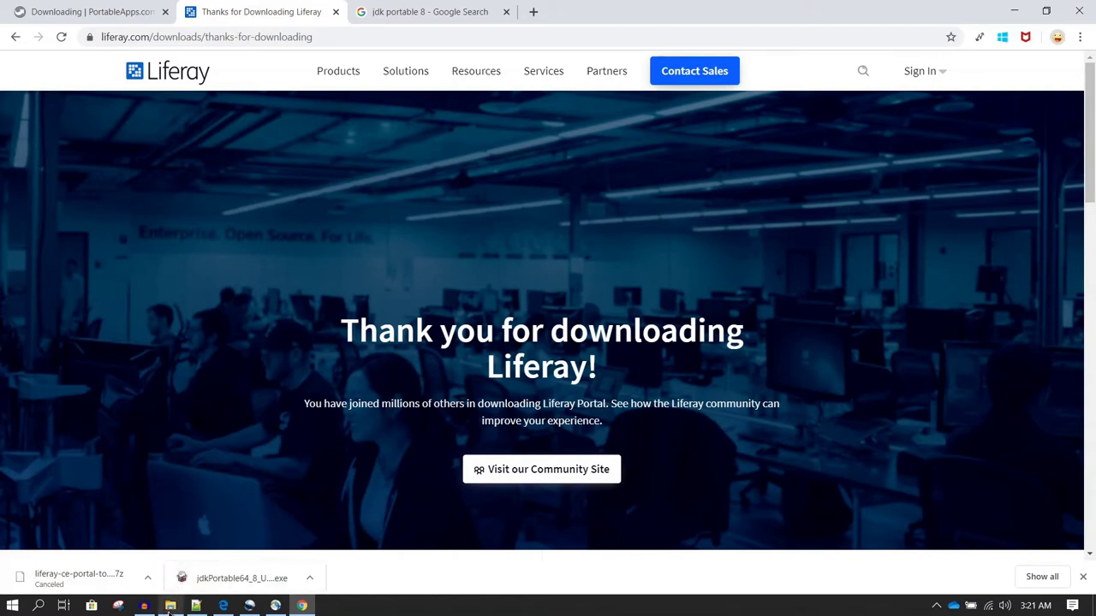
- Extract the liferay-ce-portal-tomcat-7.3.2-ga3 .7z archive into Downloads_2 with 7-Zip Extract Here
mouse_move(171, 606)
click(191, 565)
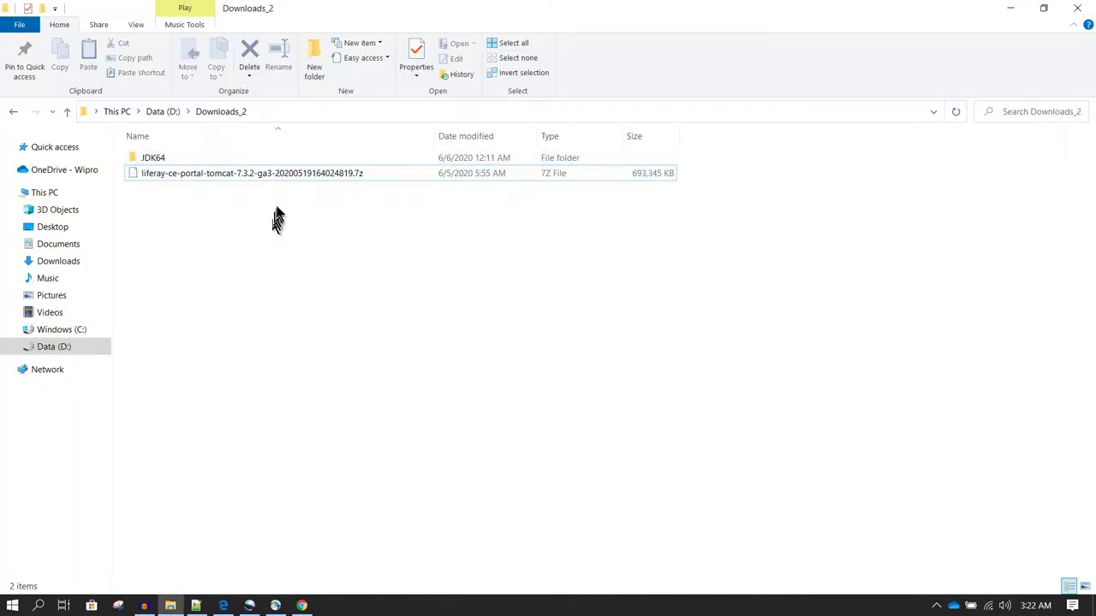
click(242, 158)
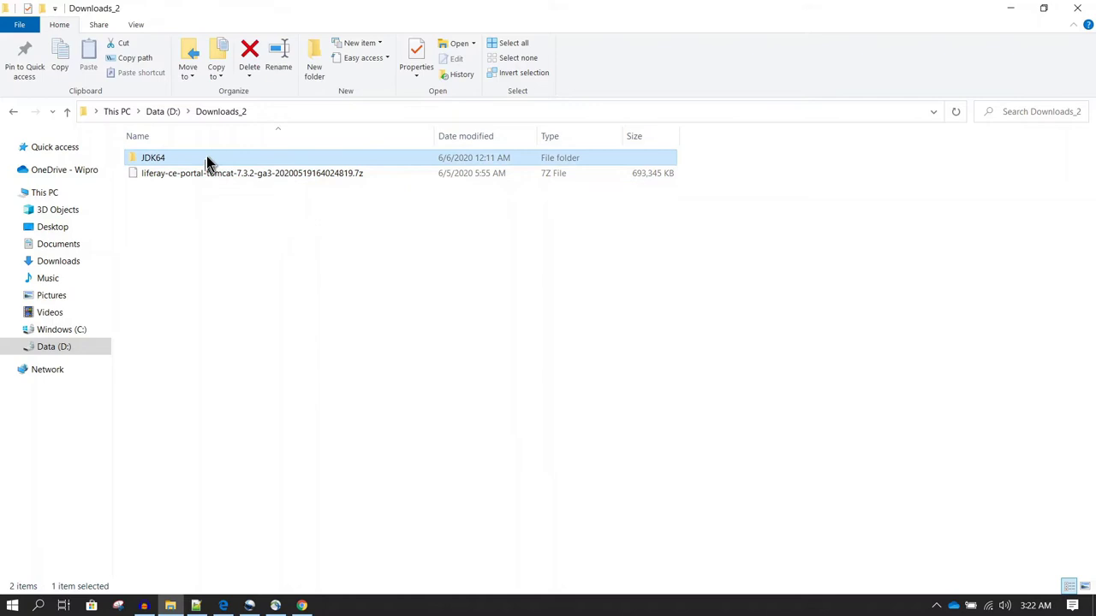
click(249, 173)
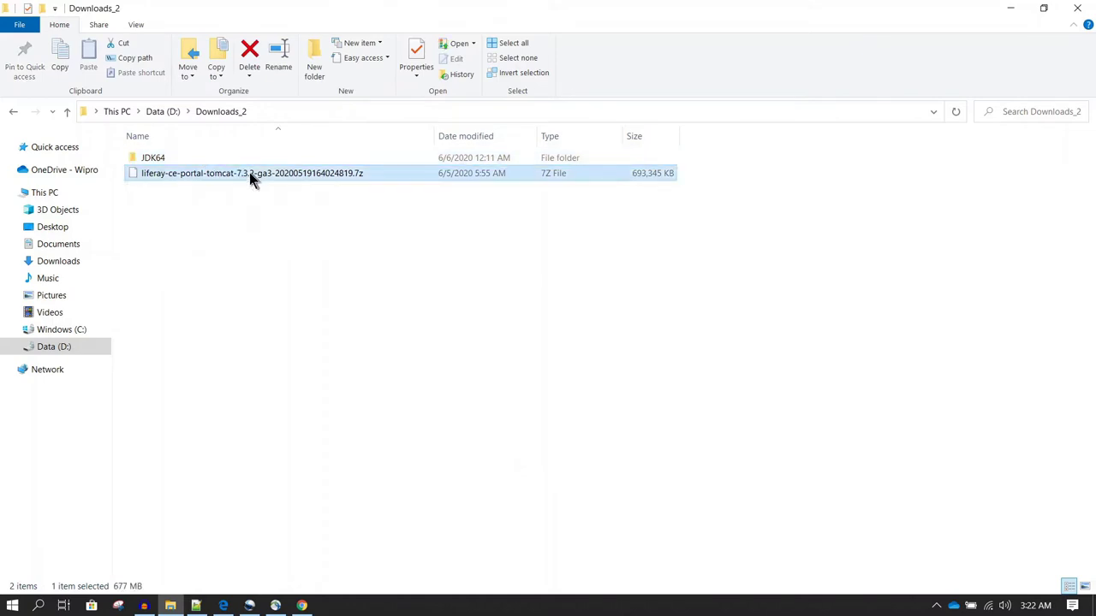
right_click(375, 171)
mouse_move(548, 250)
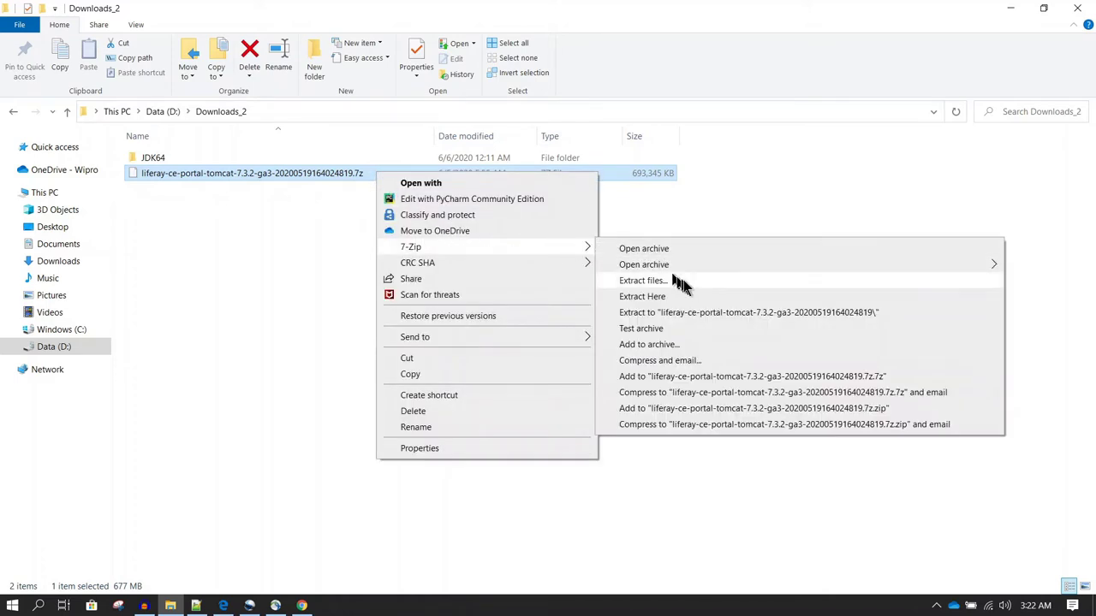
click(698, 298)
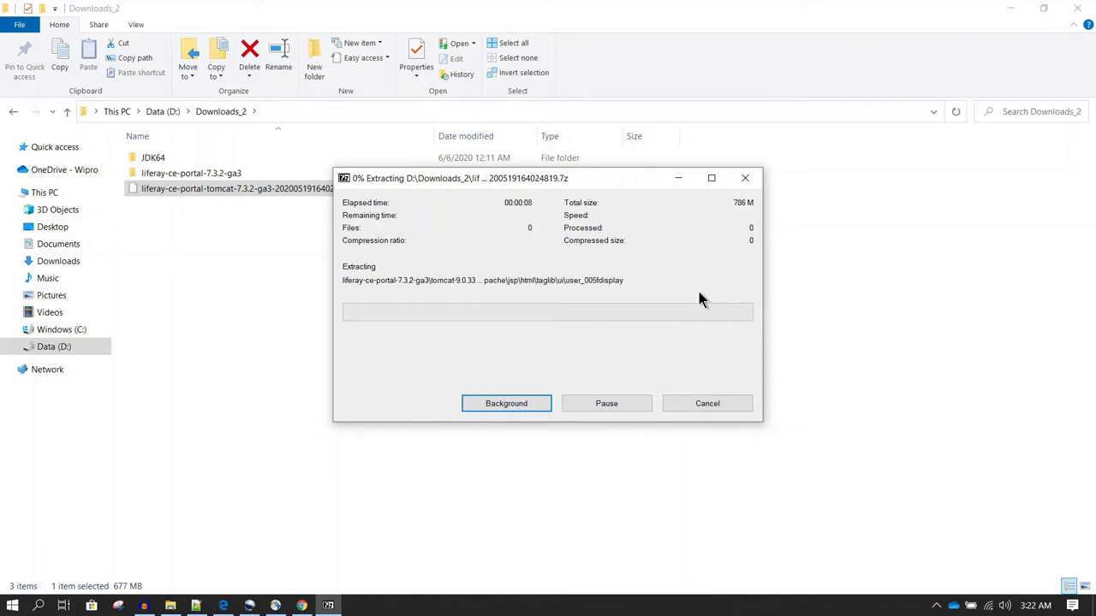
- Keep the 7-Zip progress dialog out of the way until the Liferay extraction completes
drag(552, 184, 510, 255)
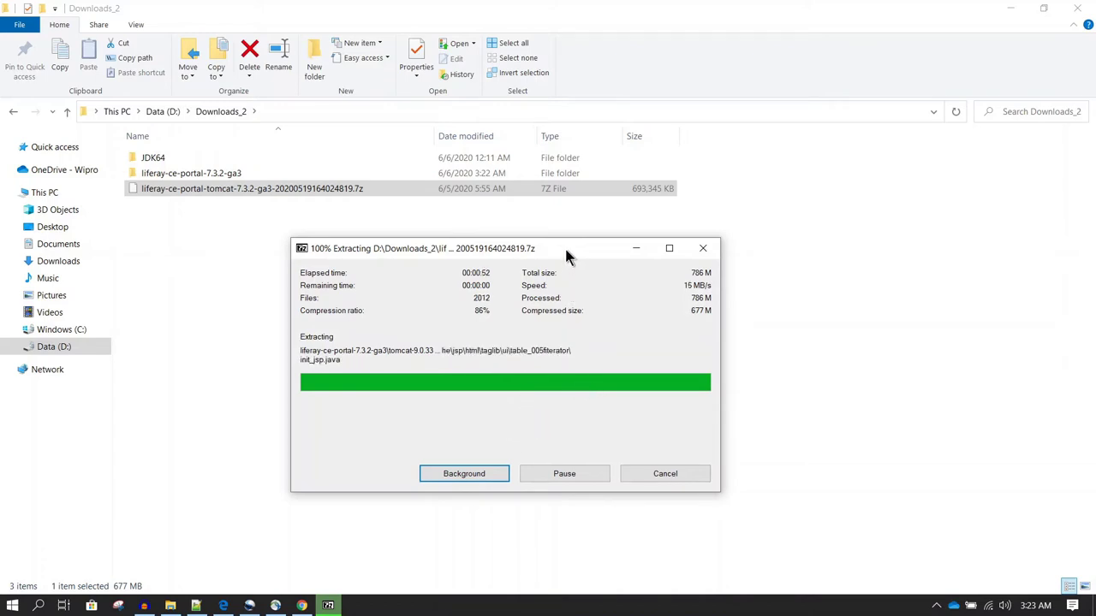
drag(565, 249, 543, 232)
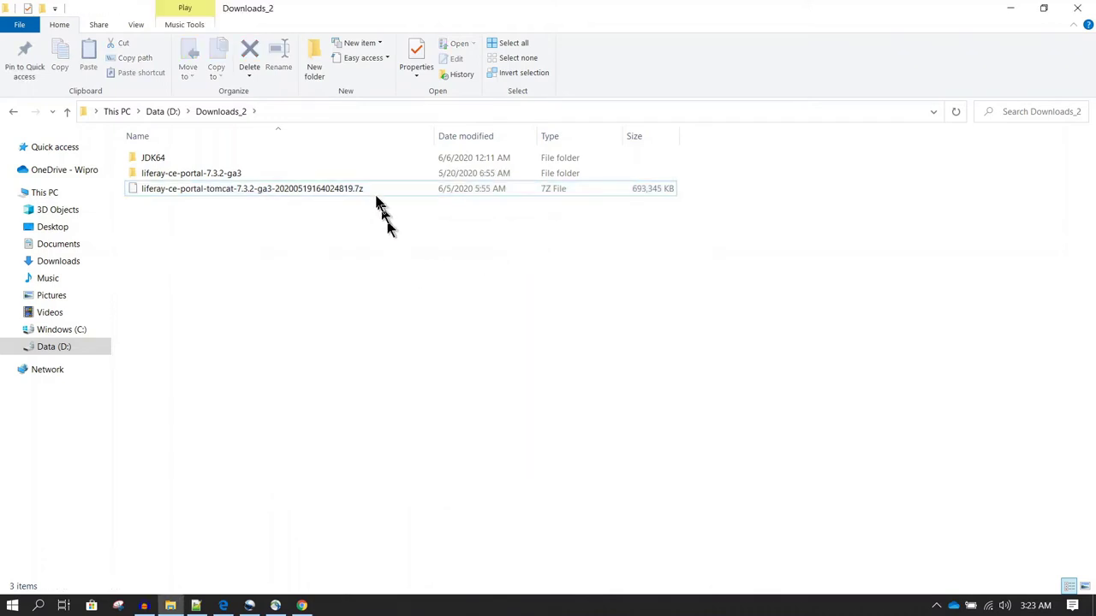
- Copy the path D:\Downloads_2\JDK64 from the JDK64 address bar, then return to Downloads_2
click(310, 173)
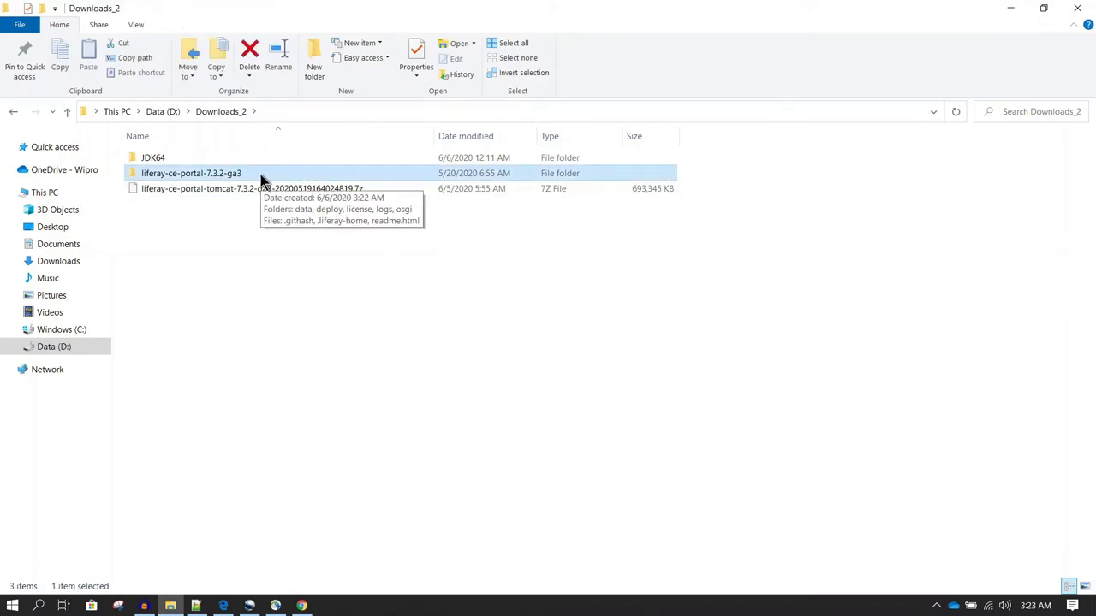
click(214, 160)
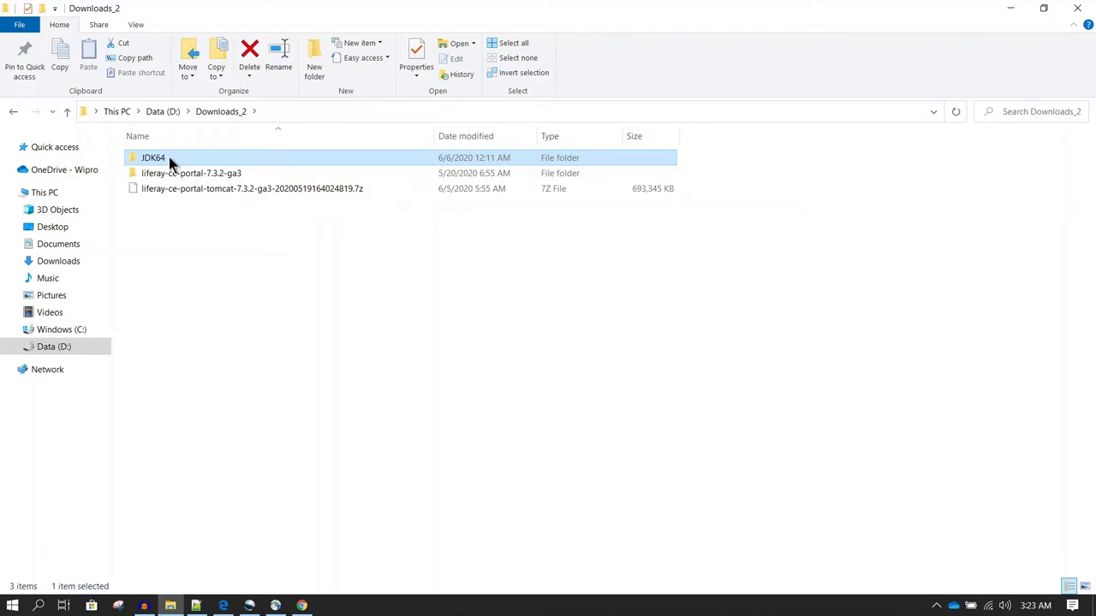
double_click(226, 158)
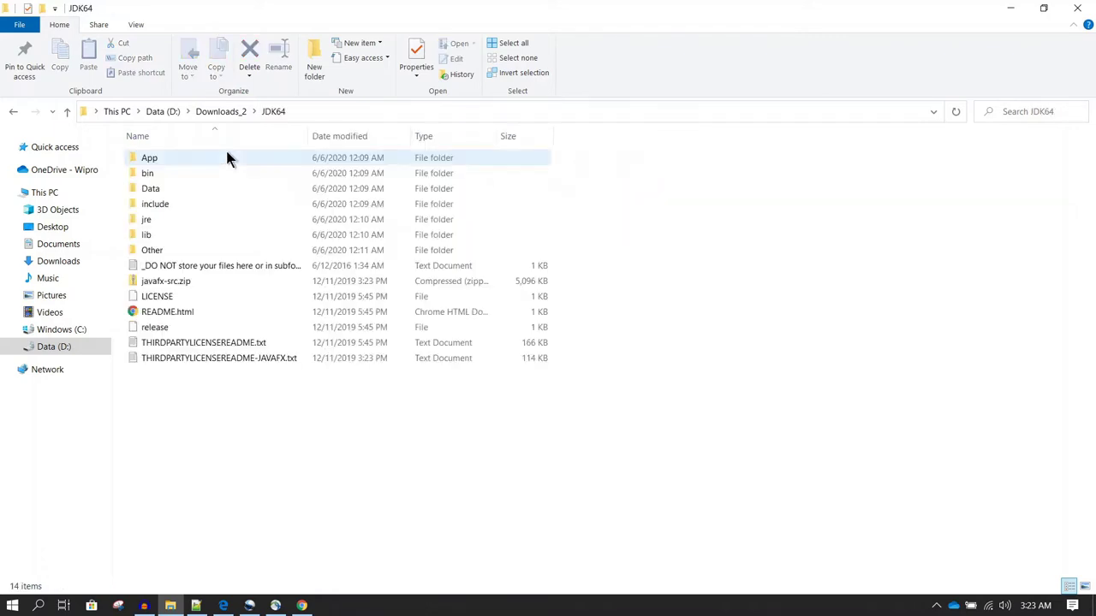
click(190, 173)
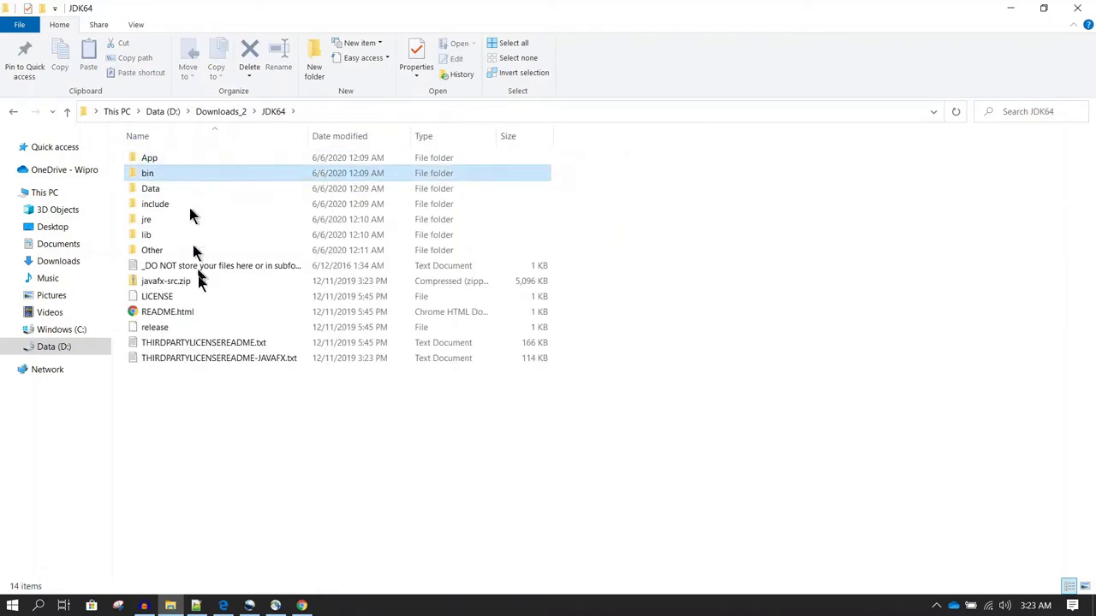
click(245, 419)
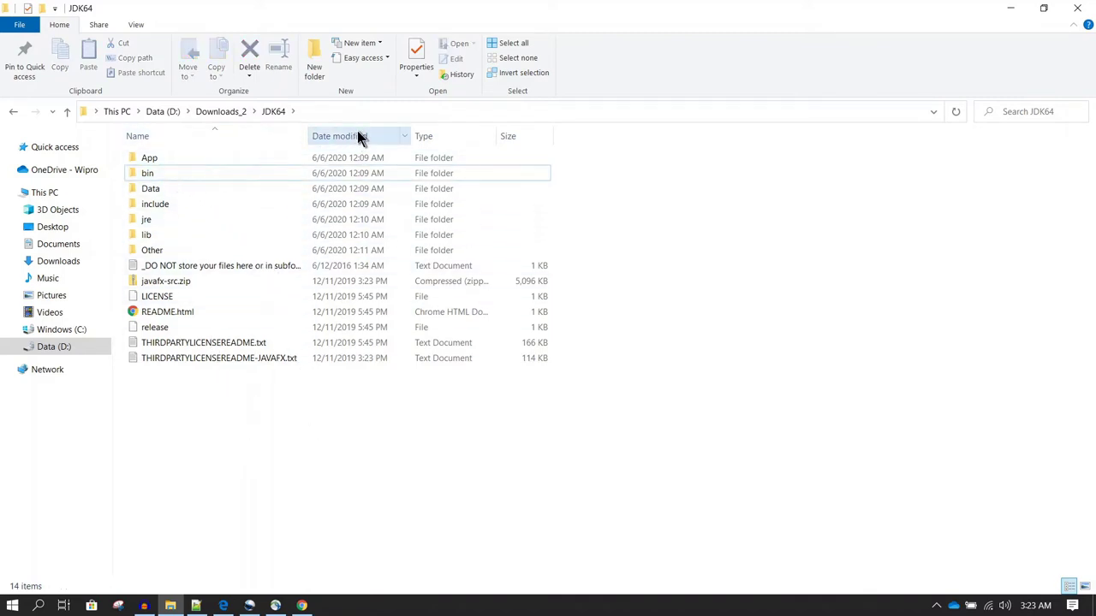
click(419, 111)
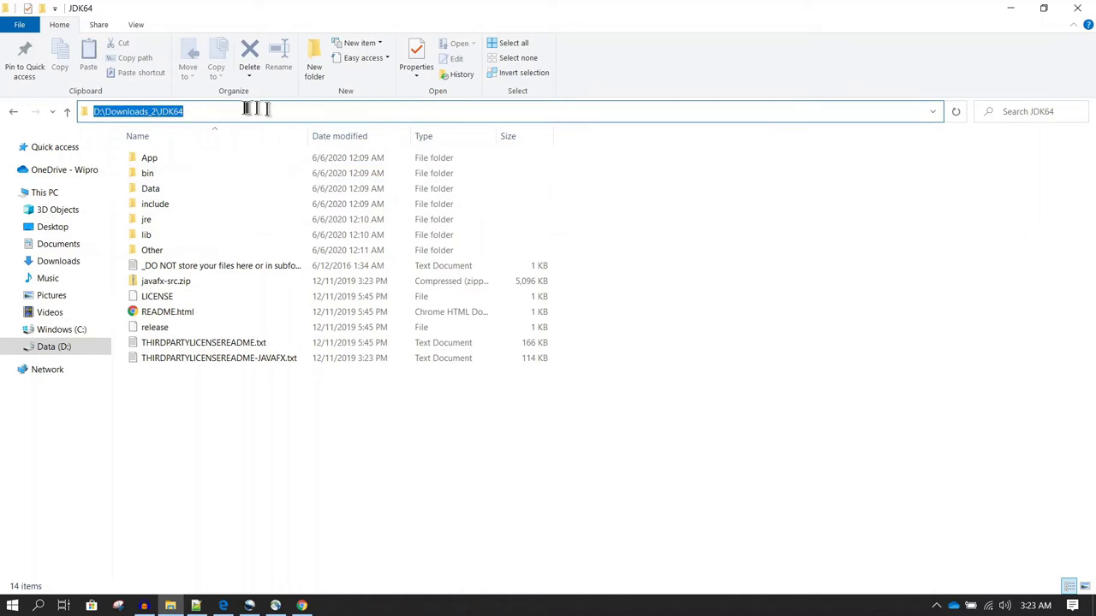
right_click(173, 112)
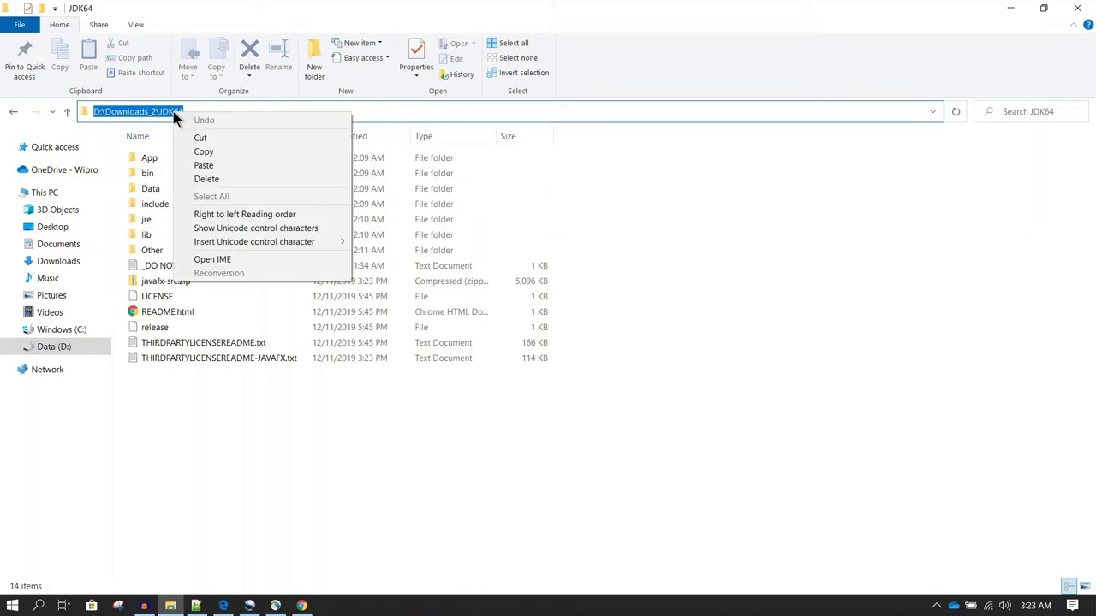
click(212, 152)
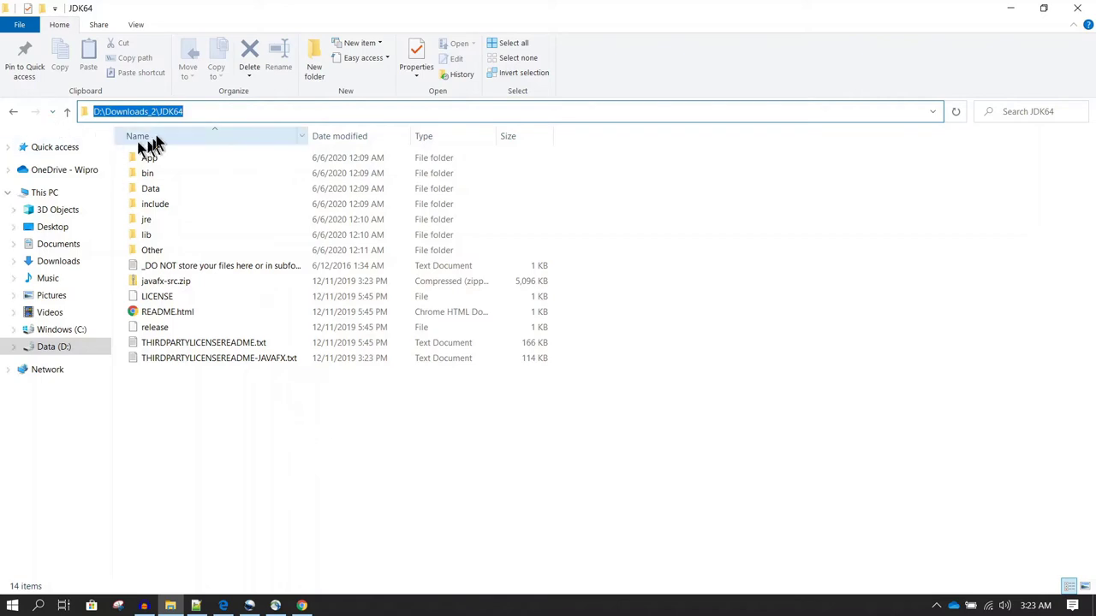
right_click(165, 112)
click(210, 155)
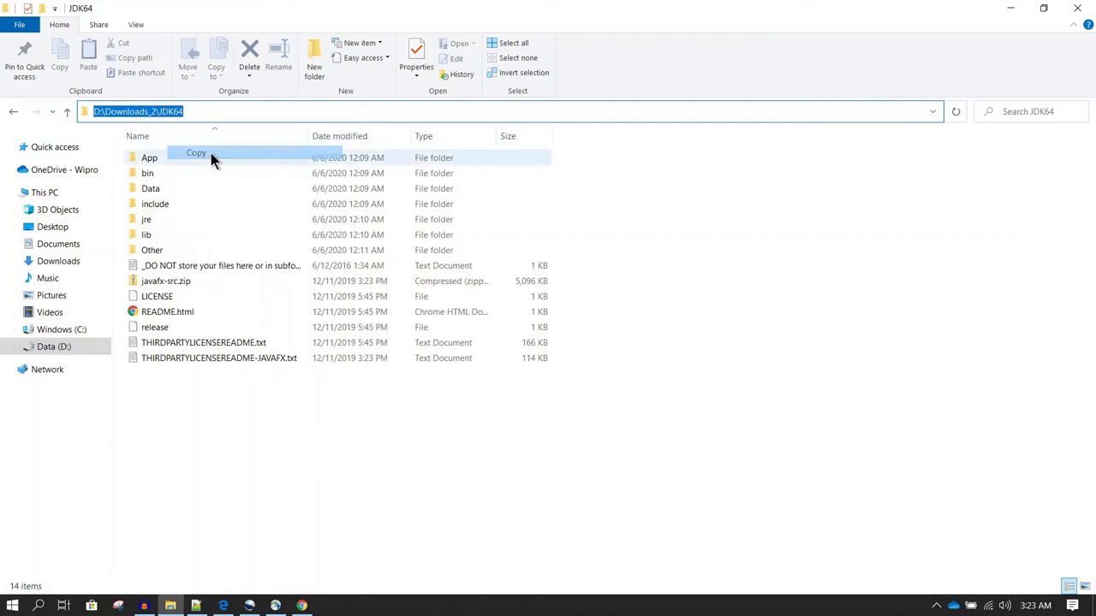
click(12, 113)
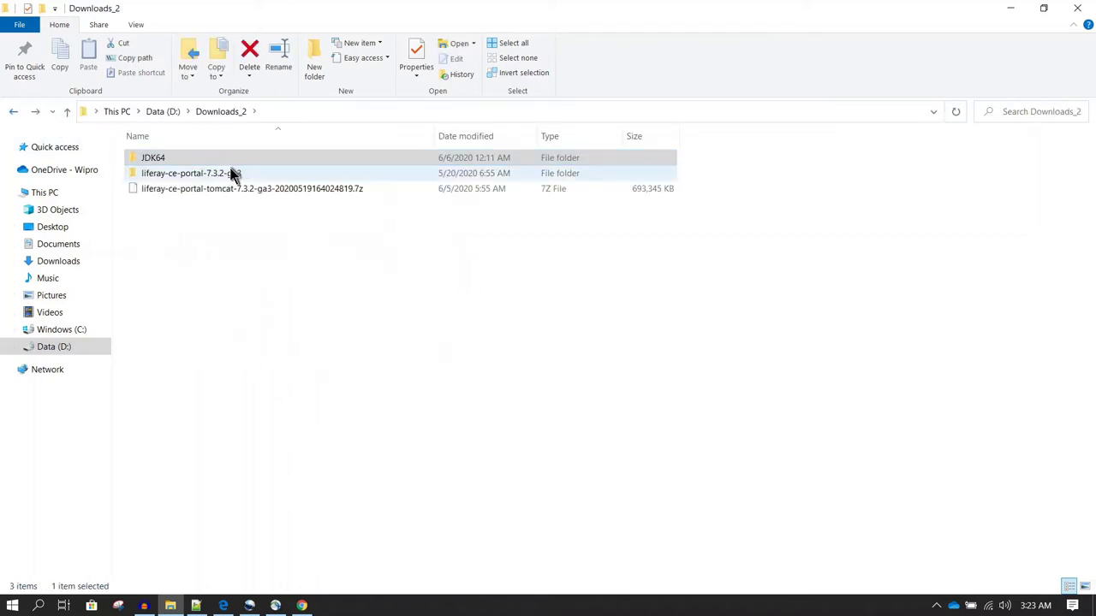
- Navigate into liferay-ce-portal-7.3.2-ga3\tomcat-9.0.33\bin and select setenv.bat
click(251, 174)
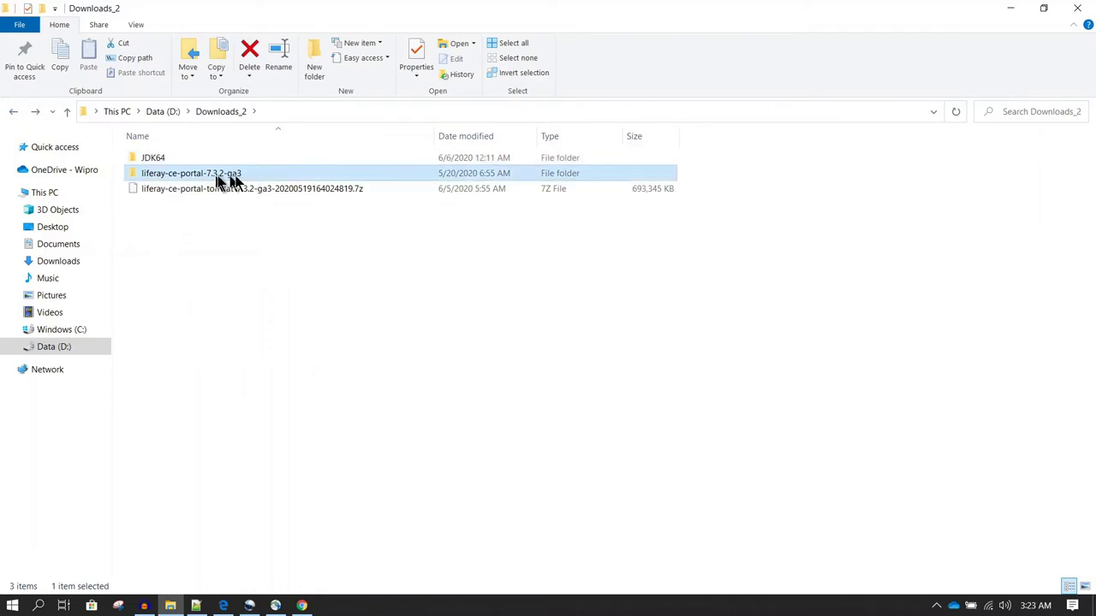
double_click(292, 175)
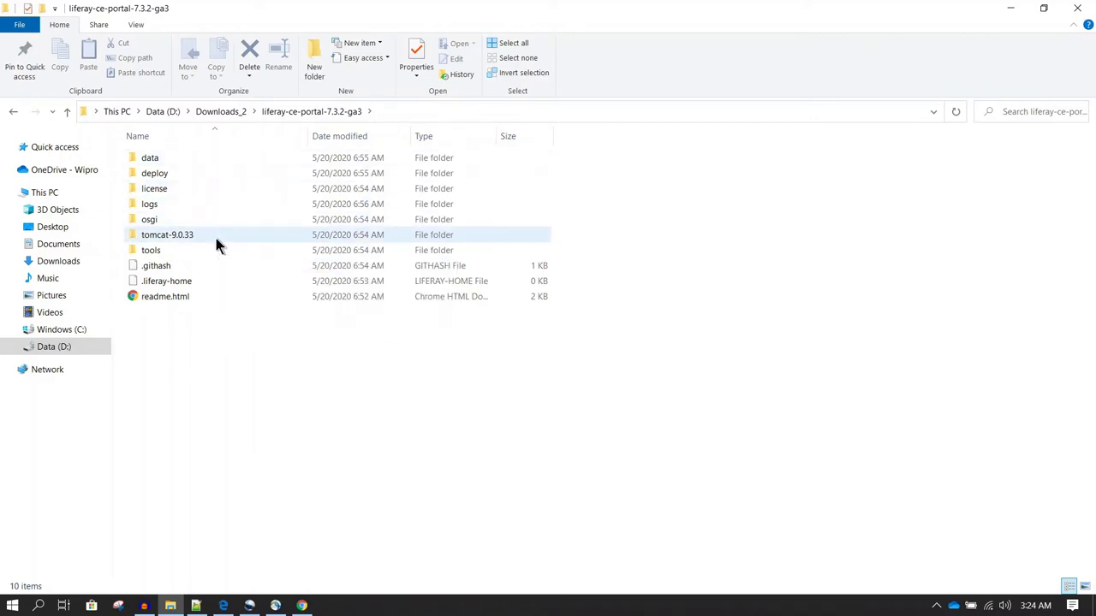
double_click(215, 238)
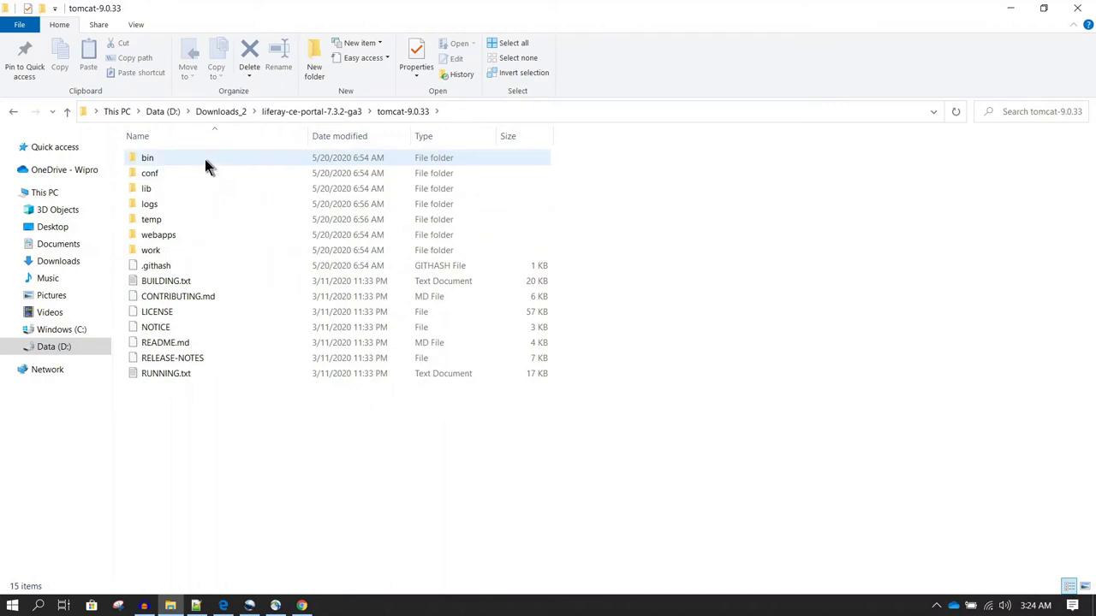
double_click(204, 159)
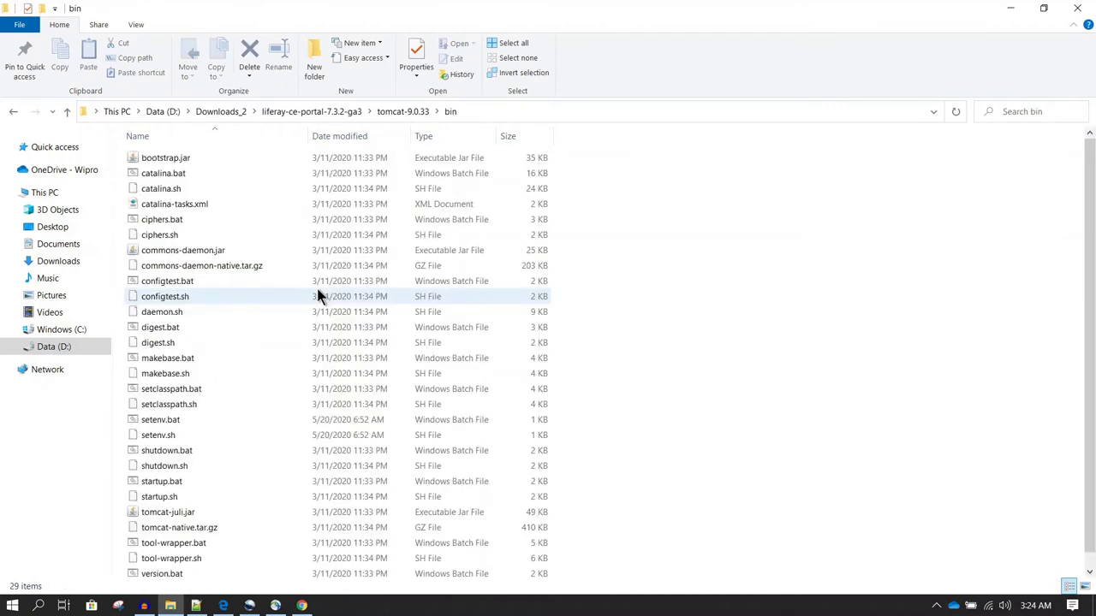
click(227, 481)
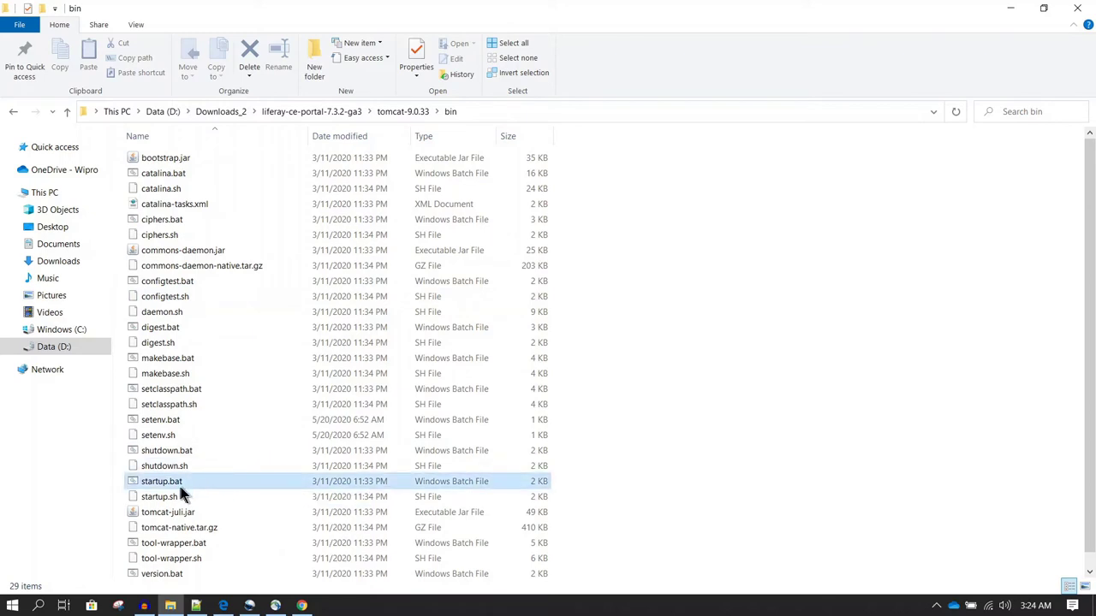
click(272, 387)
click(264, 403)
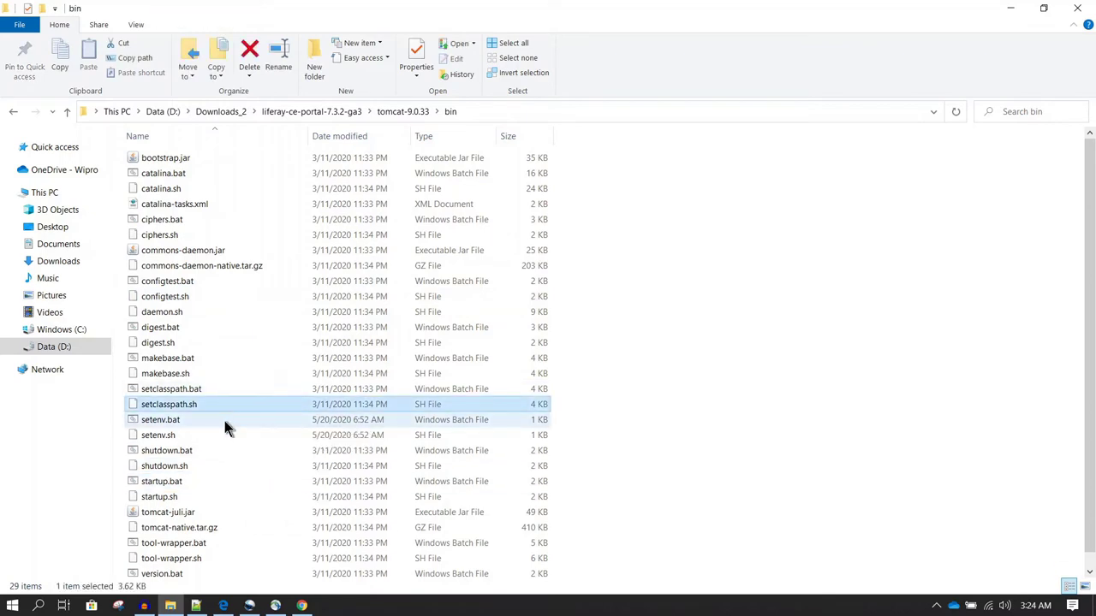
click(225, 421)
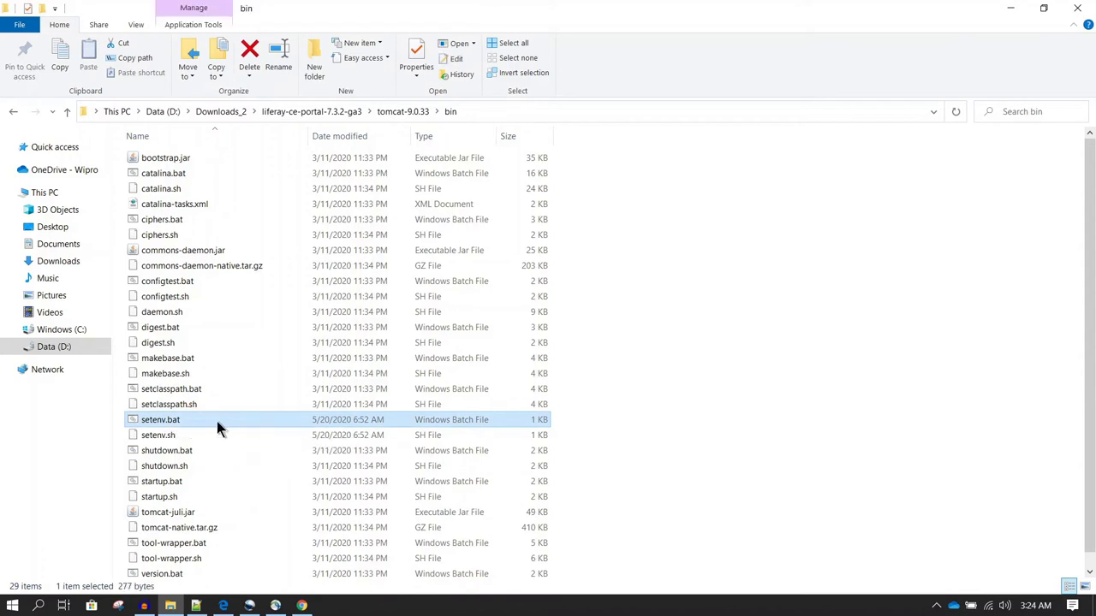
- Open setenv.bat in Notepad and add the line set "JAVA_HOME=D:\Downloads_2\JDK64"
right_click(216, 421)
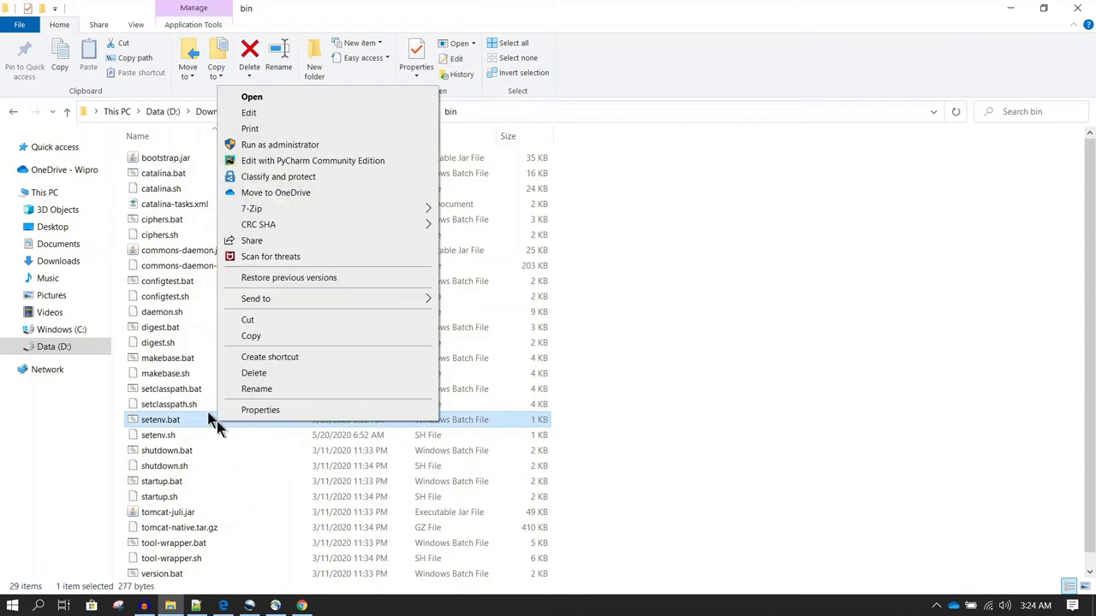
click(265, 115)
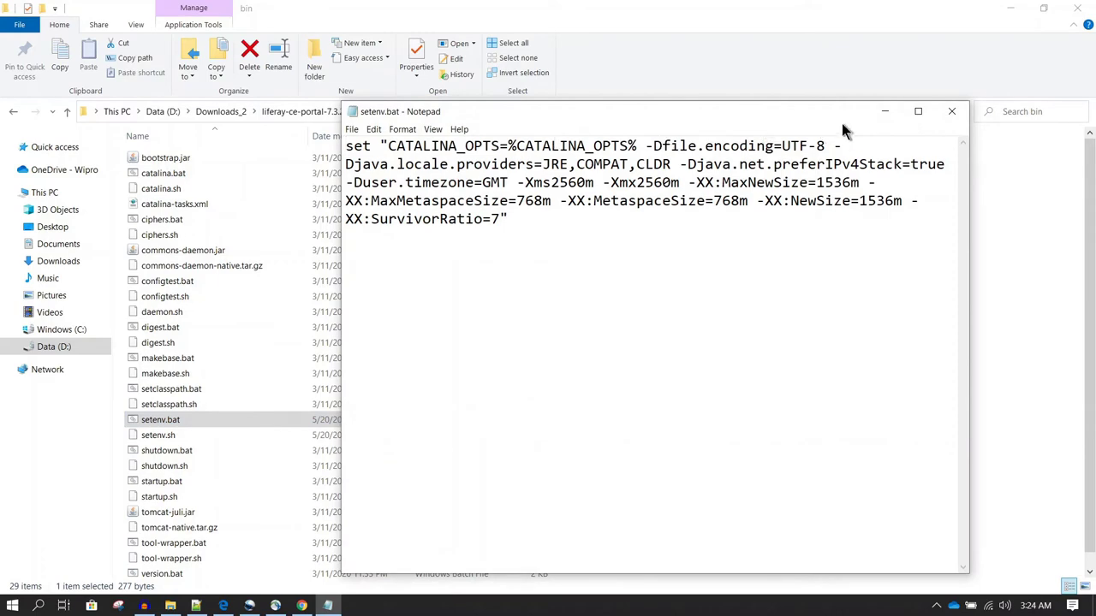
click(918, 111)
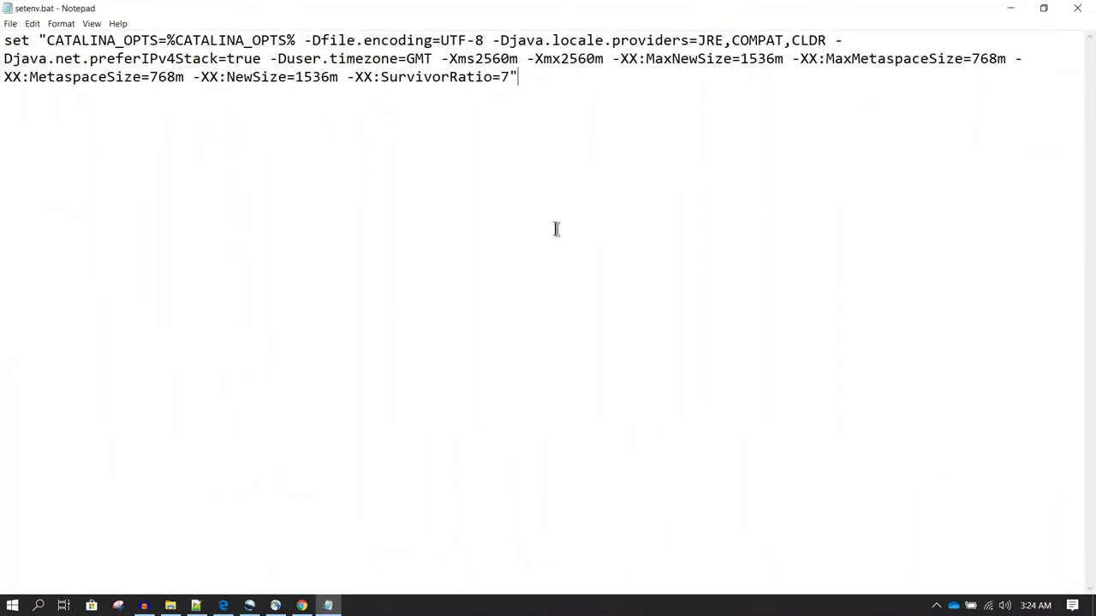
click(530, 87)
key(Return)
text(set )
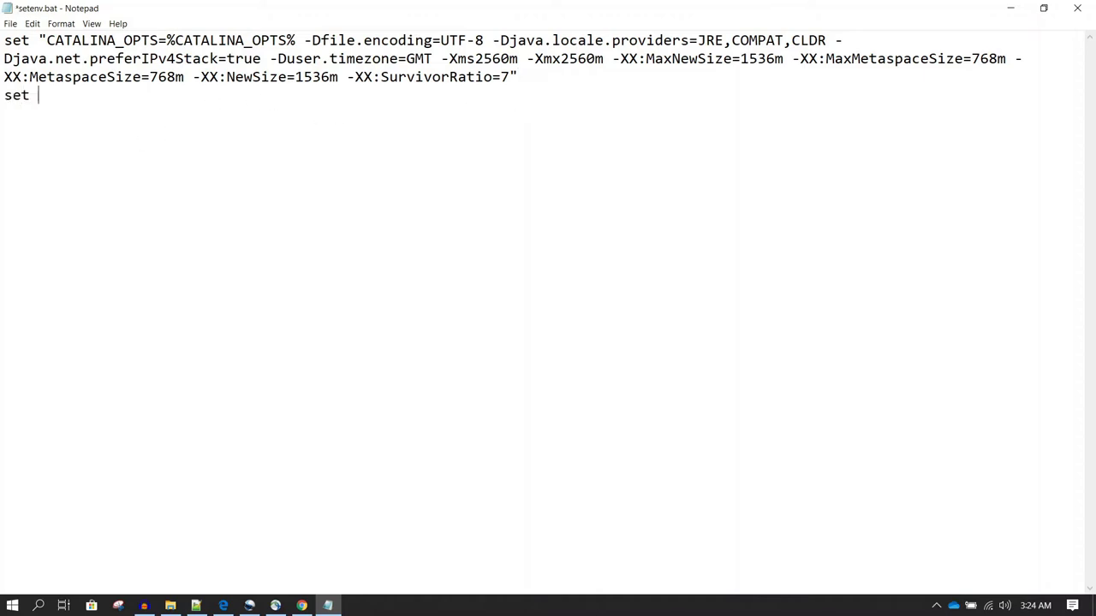
text("JAVA_HOME=)
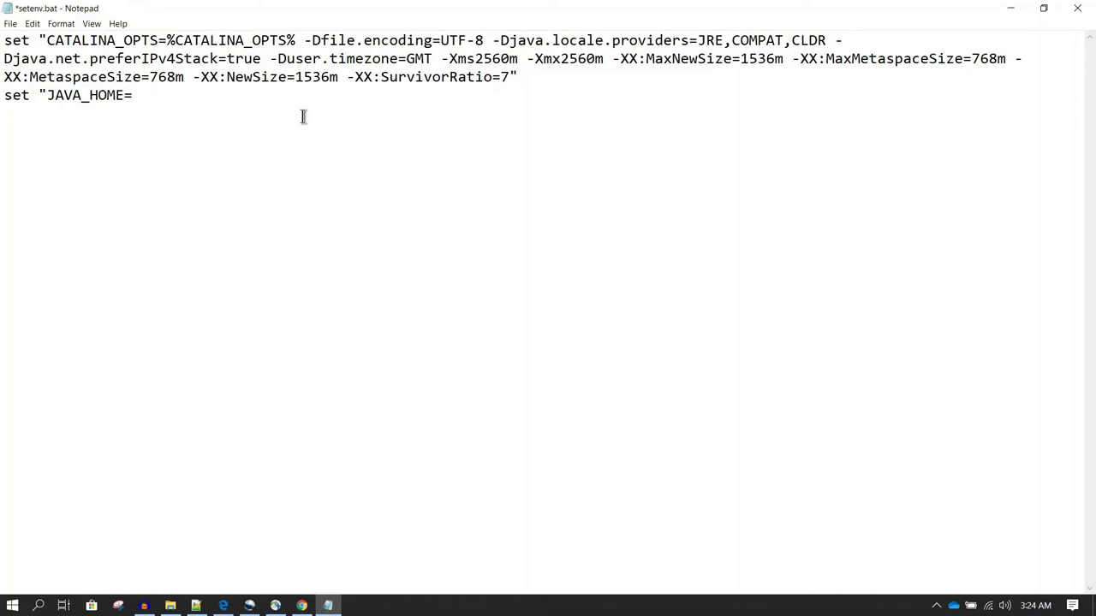
key(ctrl+v)
text(")
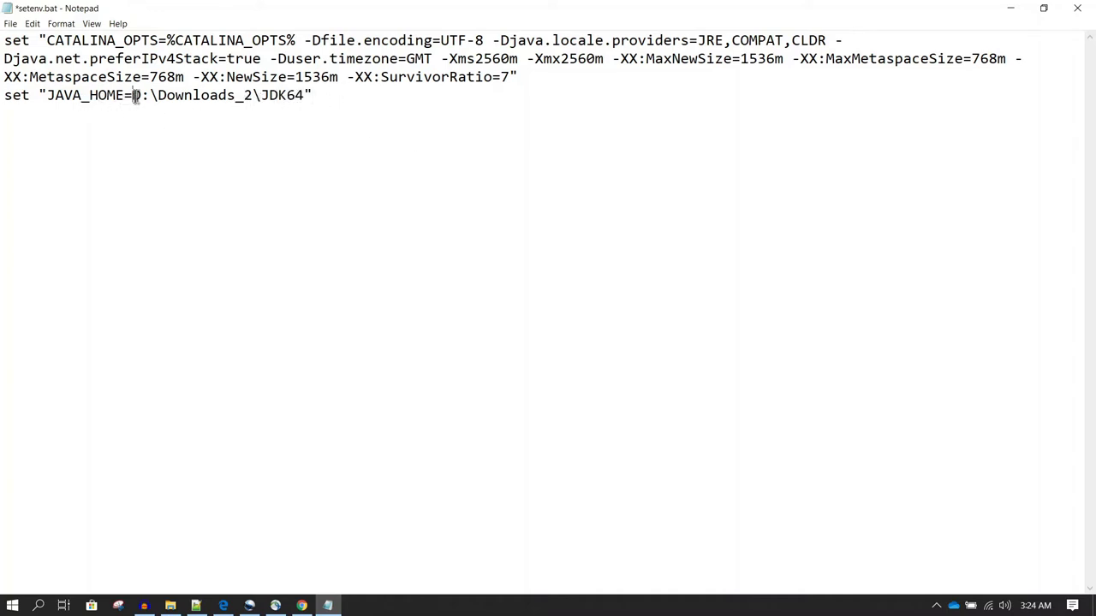
- Check the pasted JDK64 path, then save setenv.bat and close Notepad
mouse_move(134, 97)
mouse_down()
mouse_move(288, 97)
mouse_move(132, 97)
mouse_up()
click(330, 104)
click(326, 199)
click(10, 23)
click(25, 79)
click(1075, 10)
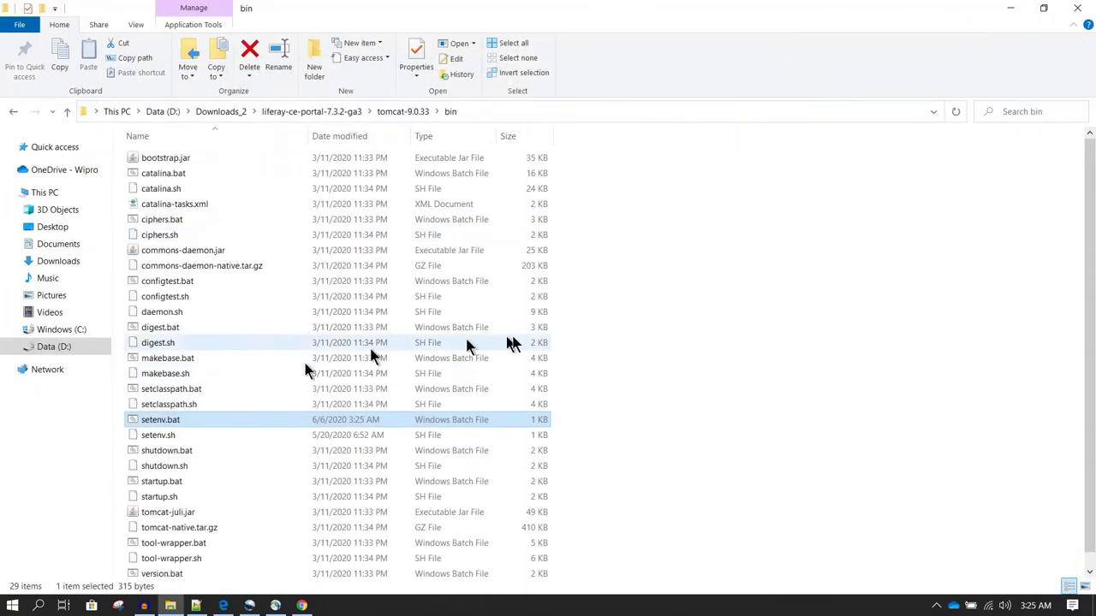
- Run startup.bat from the tomcat-9.0.33 bin folder to launch the Tomcat console
click(210, 466)
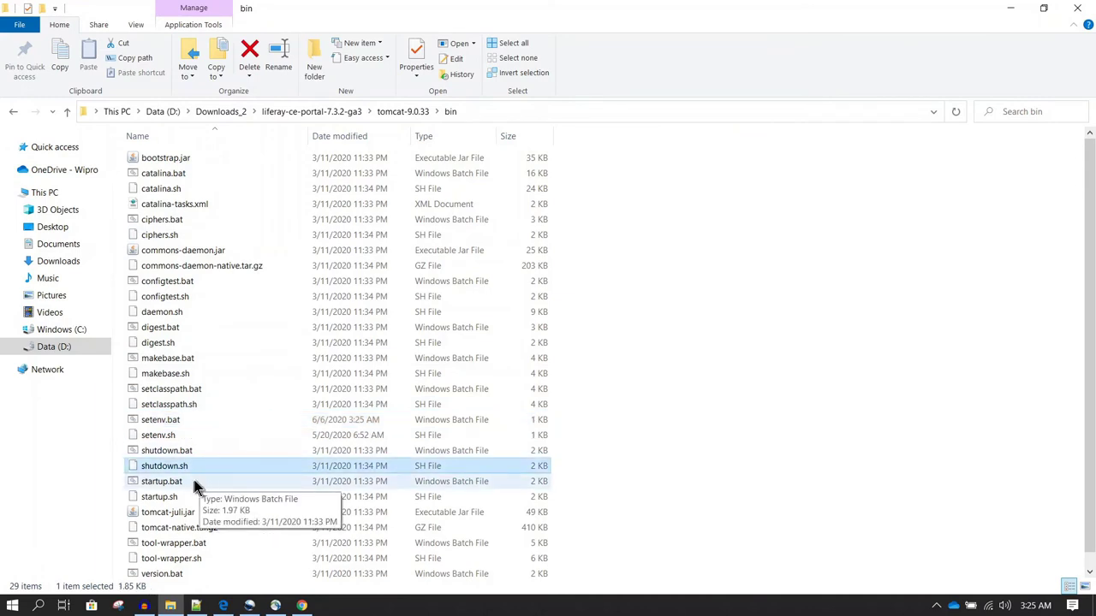
click(211, 479)
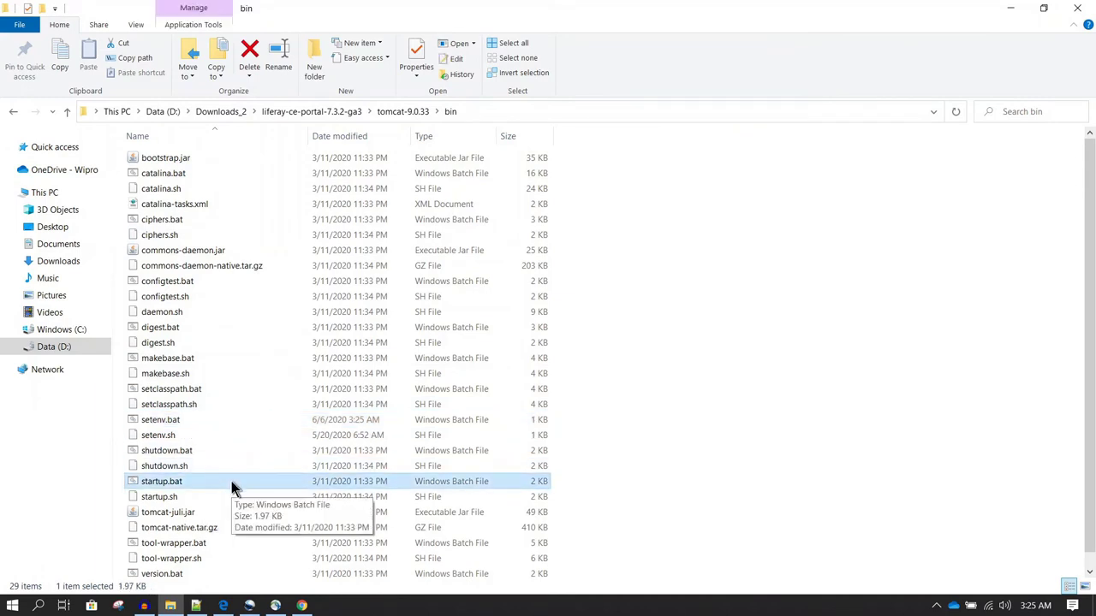
right_click(232, 485)
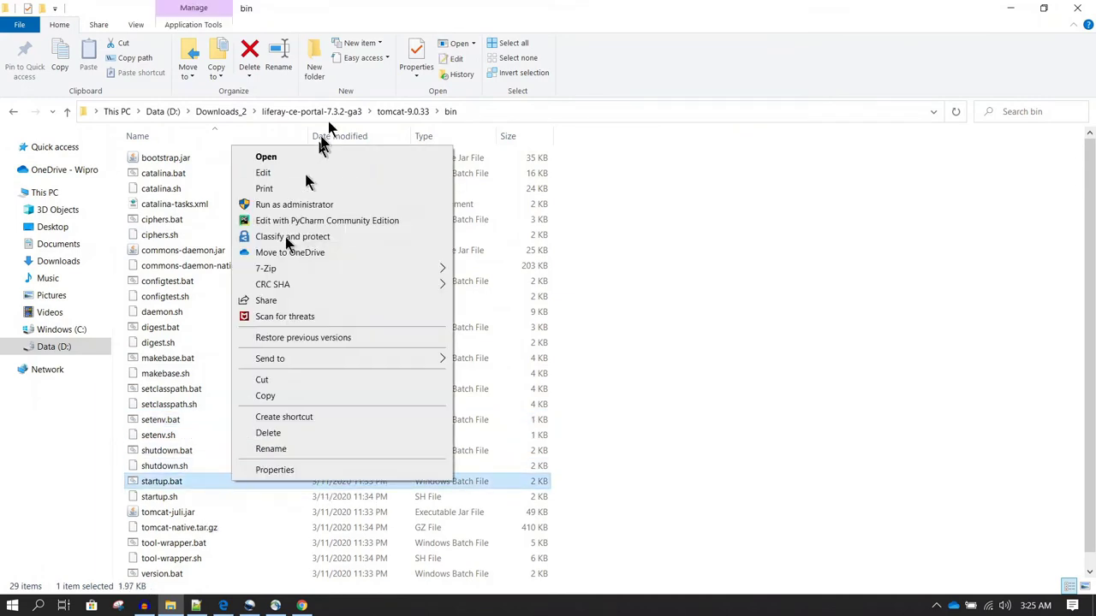
click(213, 476)
key(Escape)
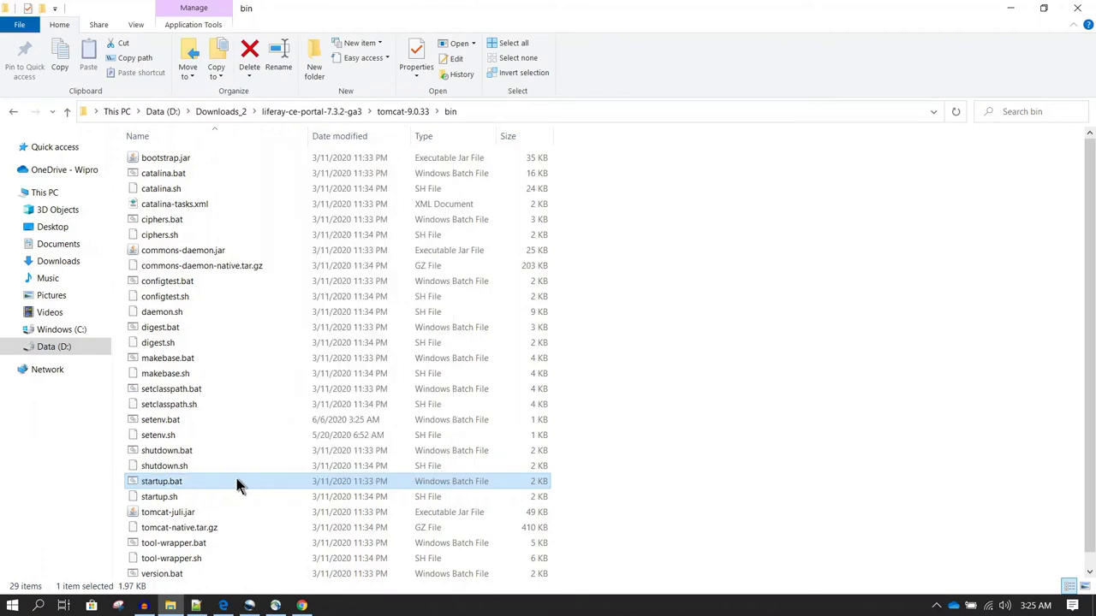
double_click(237, 482)
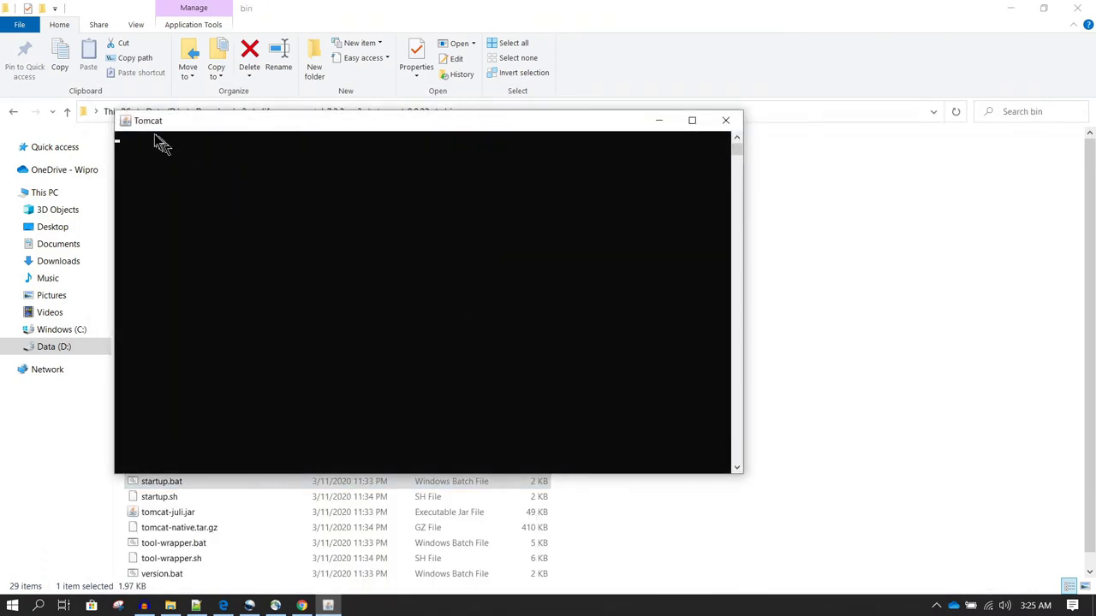
- Maximize the Tomcat console, cancel the firewall alert, and exit QuickEdit so the log resumes
double_click(186, 125)
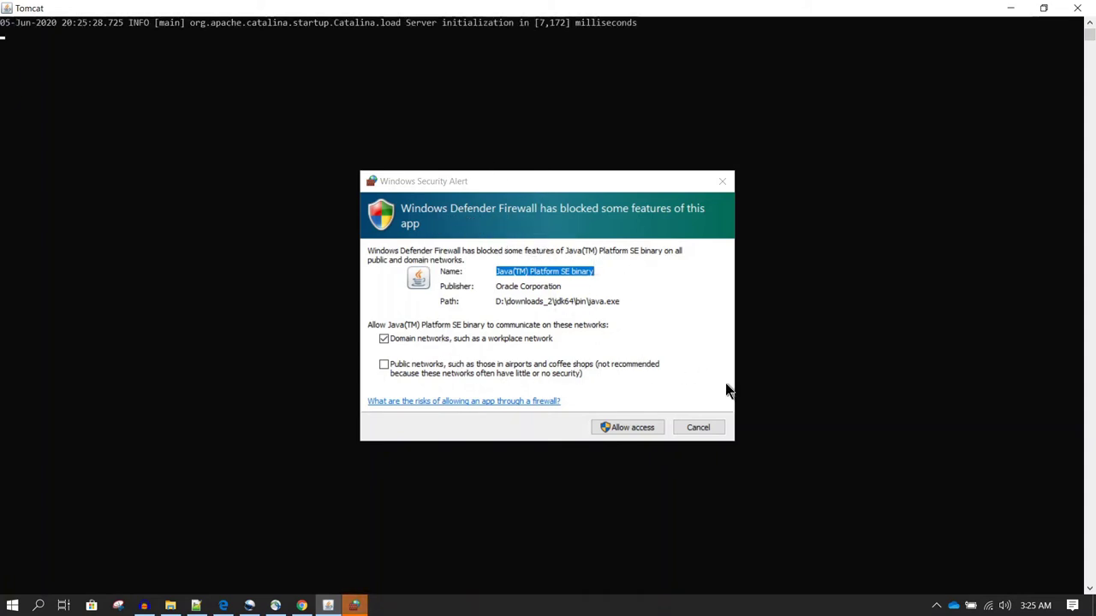
click(715, 431)
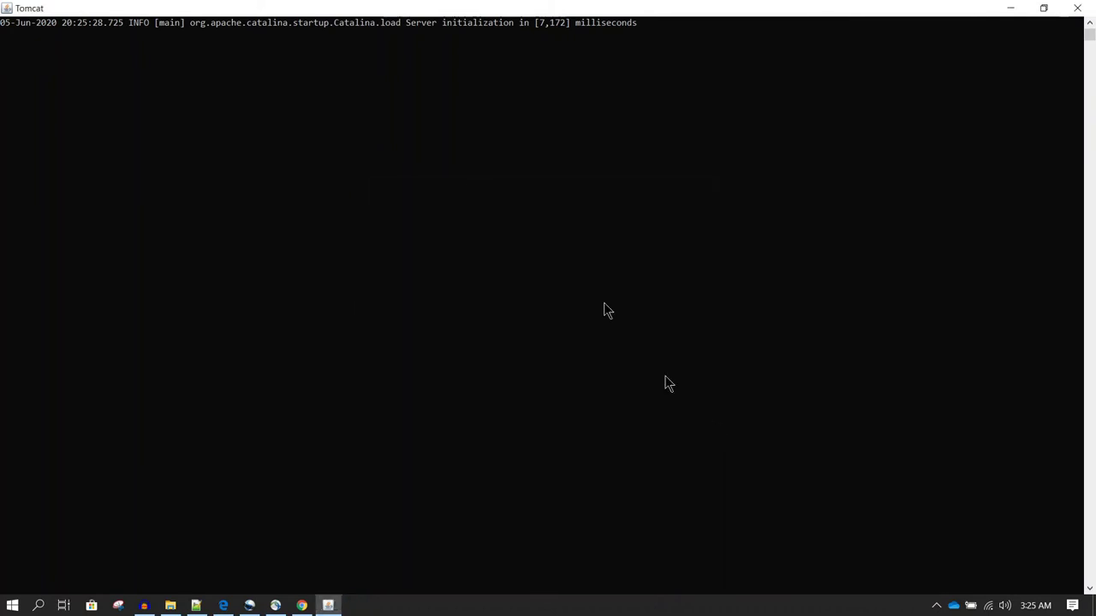
click(351, 170)
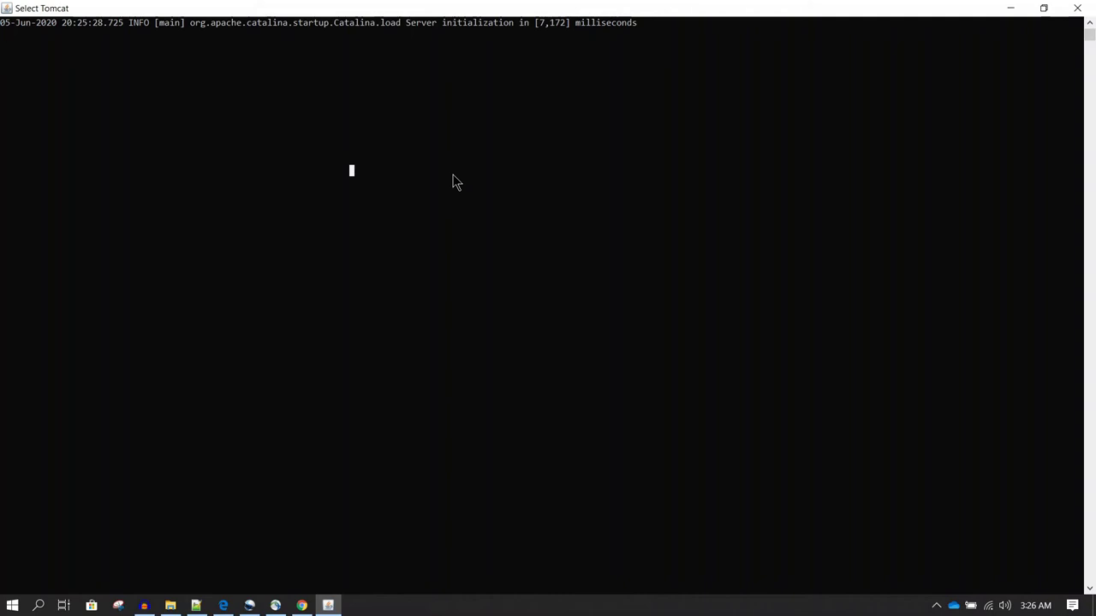
click(521, 80)
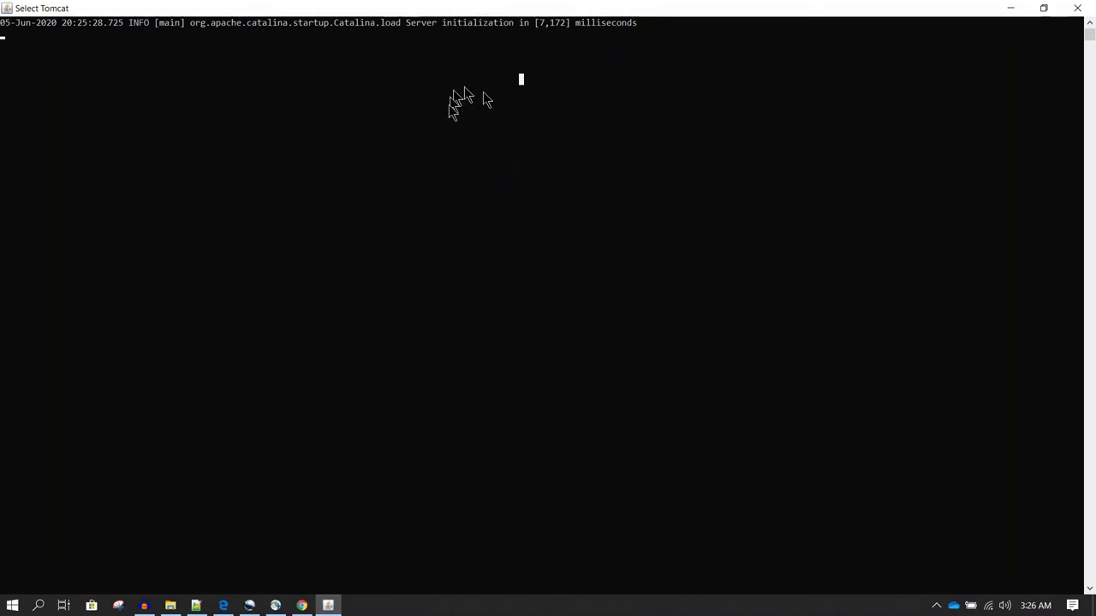
key(Escape)
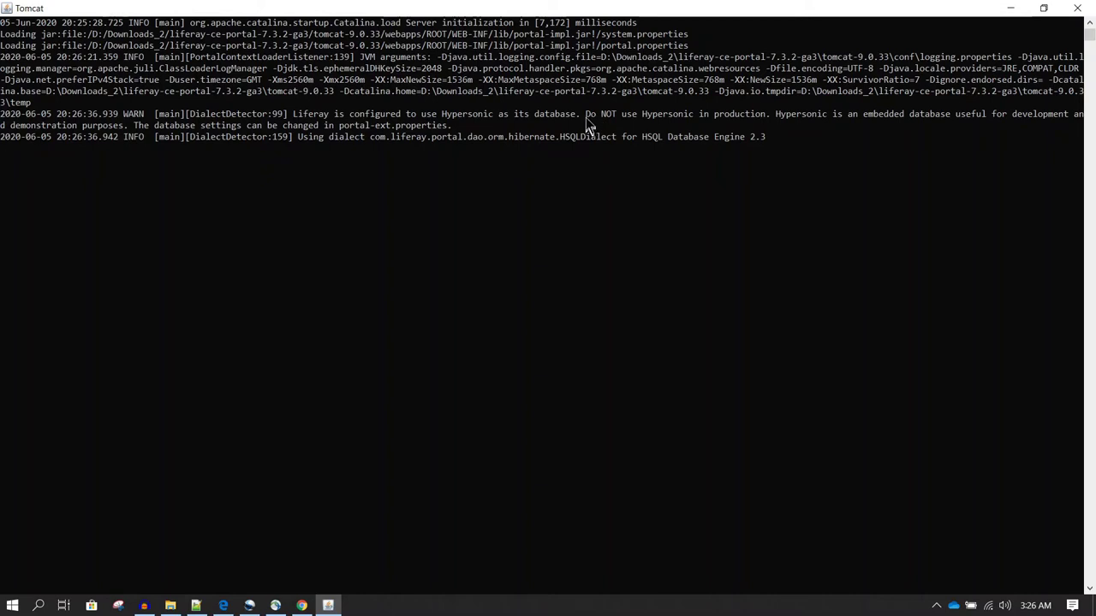
drag(586, 117, 750, 125)
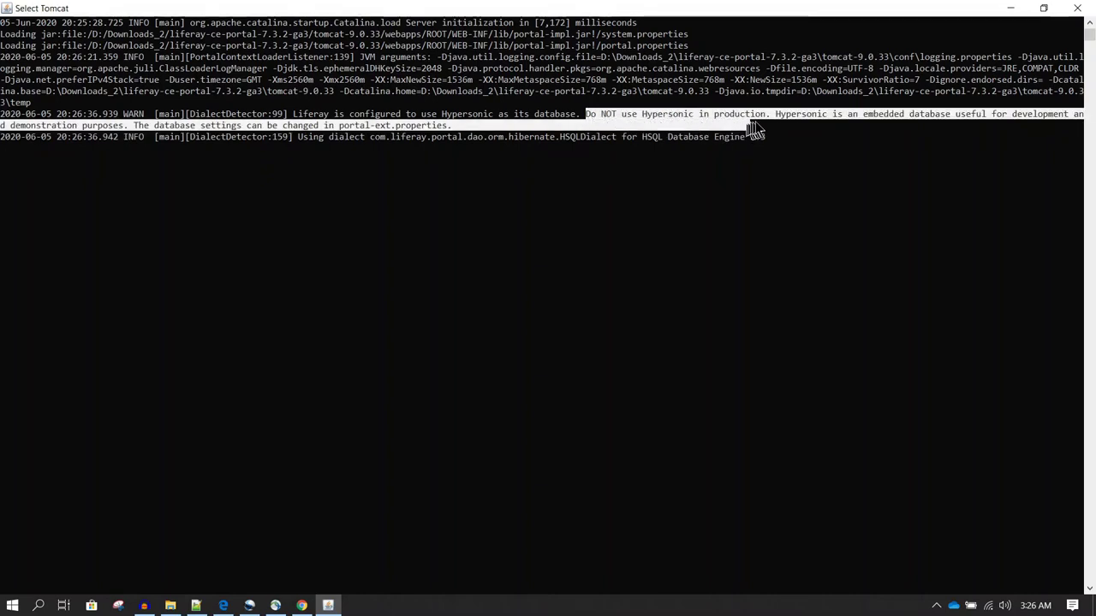
click(813, 119)
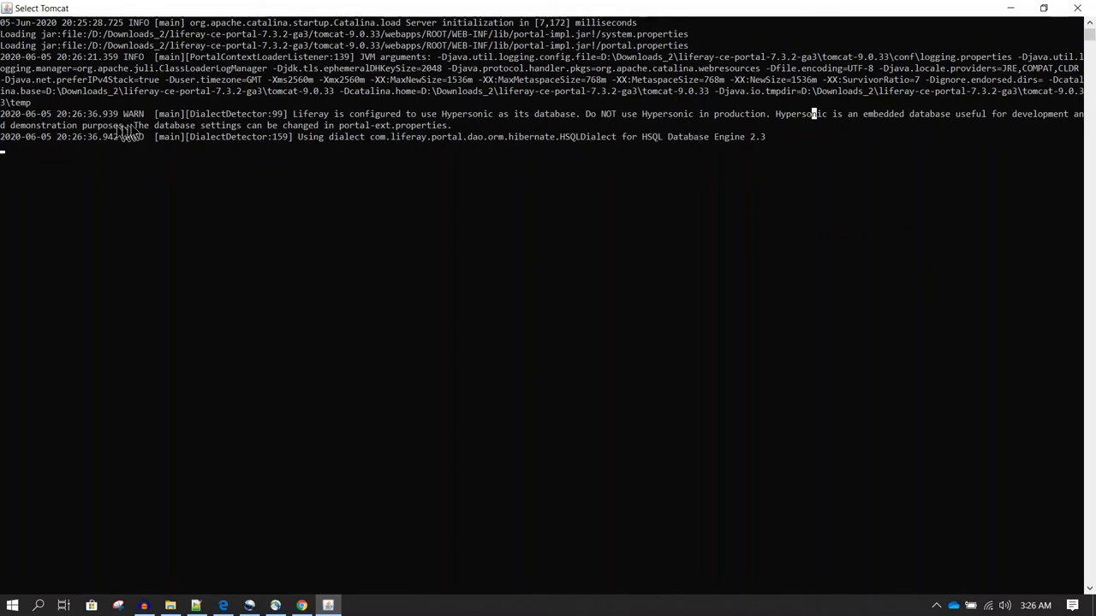
- Copy the highlighted Tomcat warning text, then resume marking text in the console while startup finishes
shift+click(742, 126)
right_click(748, 110)
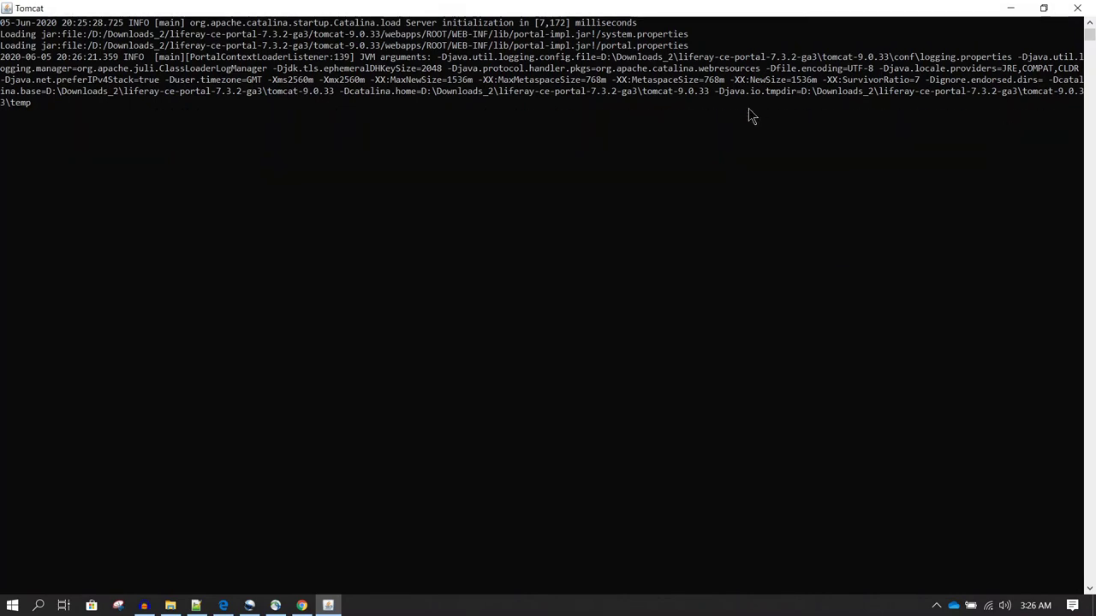
click(519, 78)
click(351, 170)
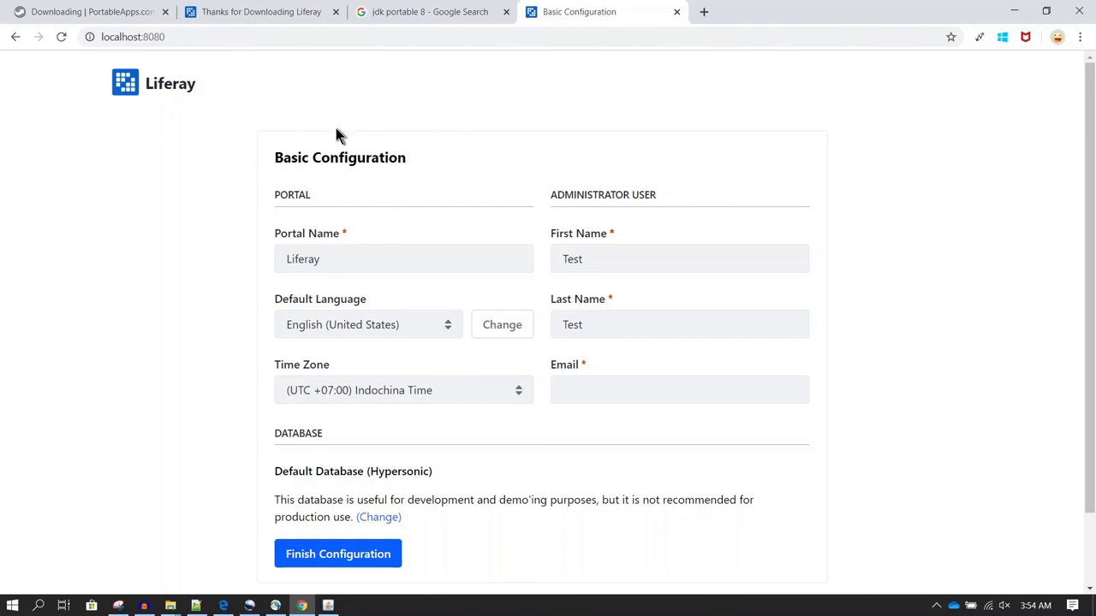
- Replace the default portal name Liferay with 'itpanther'
scroll(979, 239, down, 1)
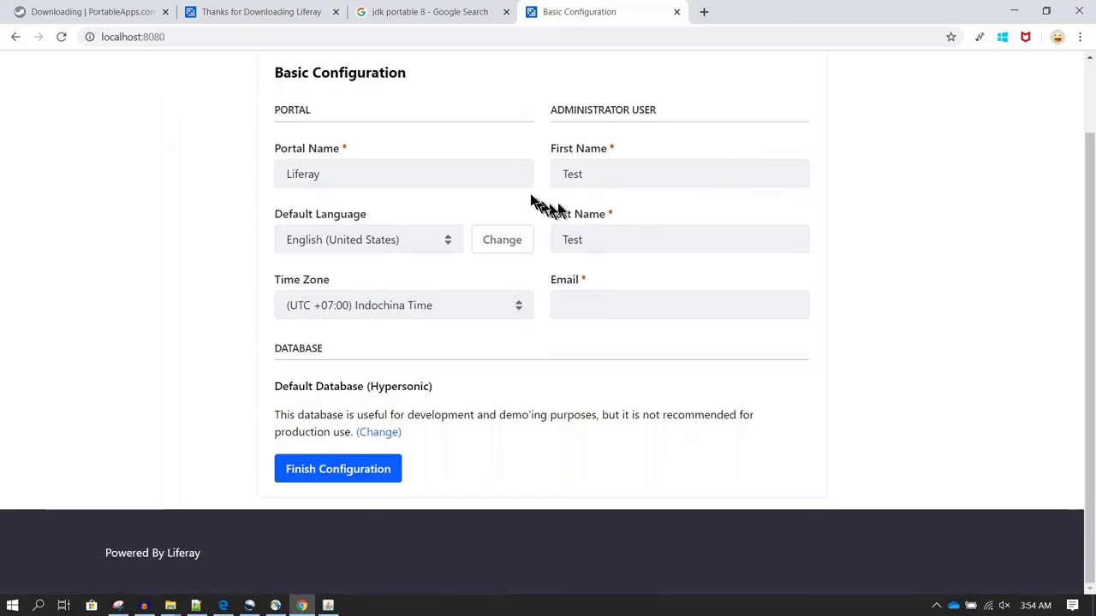
scroll(426, 166, up, 1)
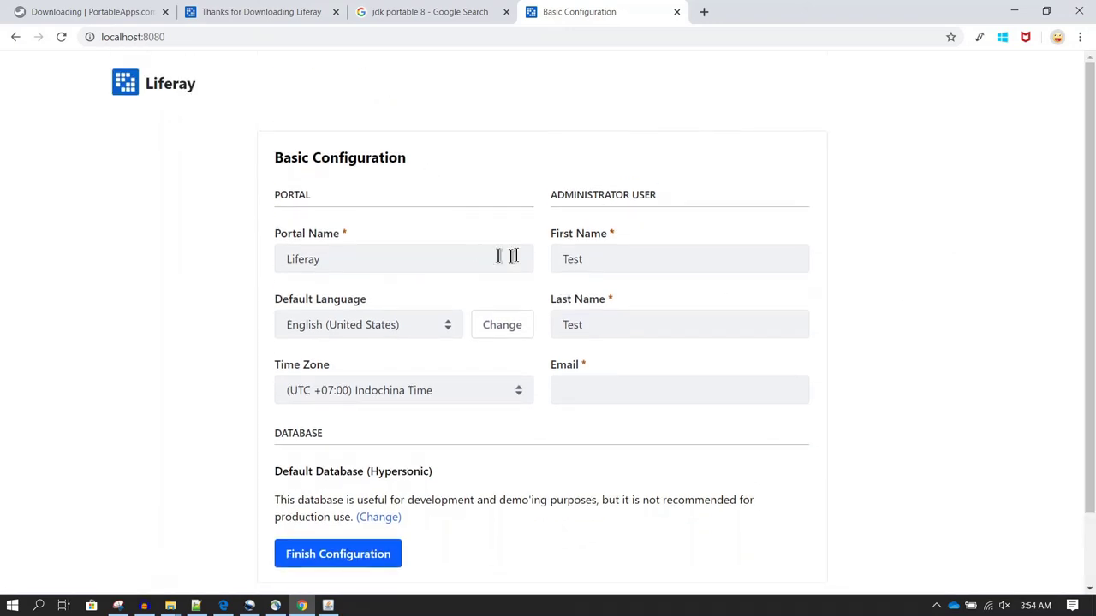
double_click(405, 256)
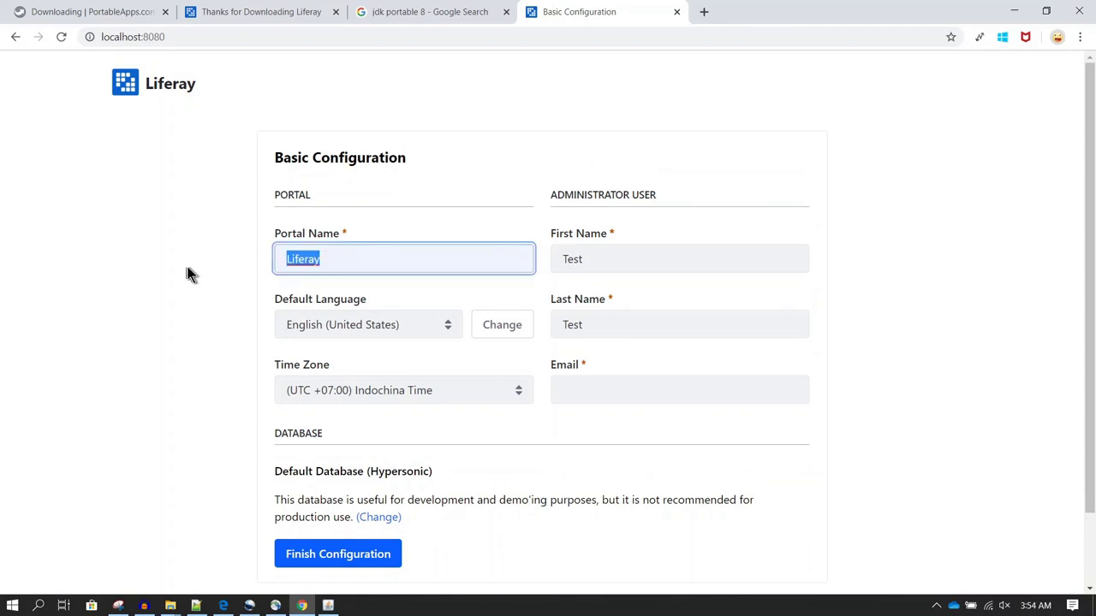
text(itpanther)
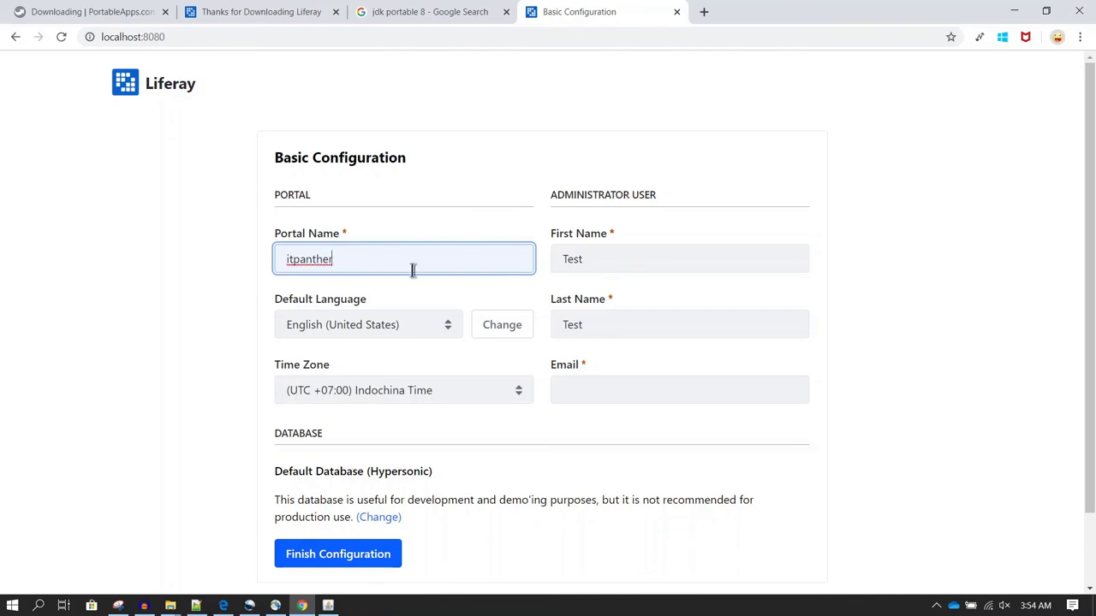
- Set the administrator's first name to admin, last name to itpanther, and enter the administrator's e-mail address
double_click(620, 259)
key(BackSpace)
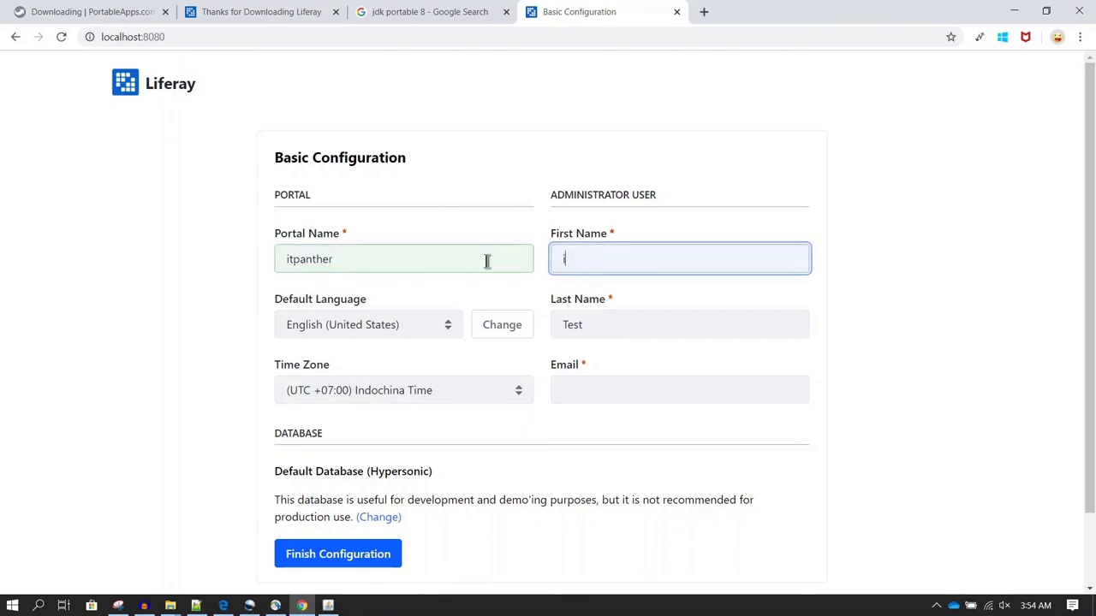
text(admin)
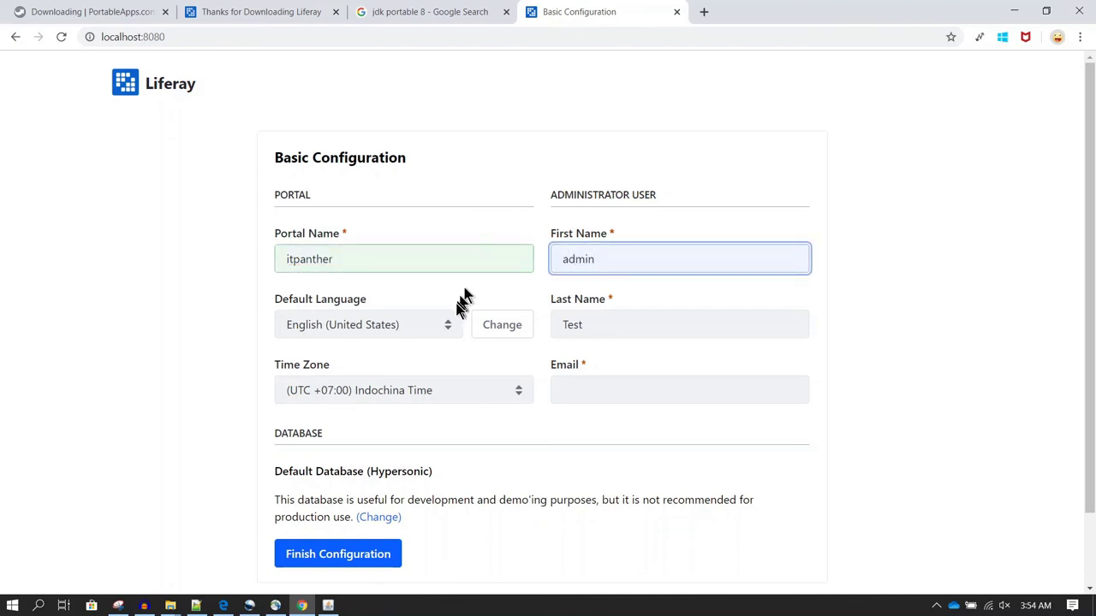
double_click(614, 325)
key(BackSpace)
text(itpanther)
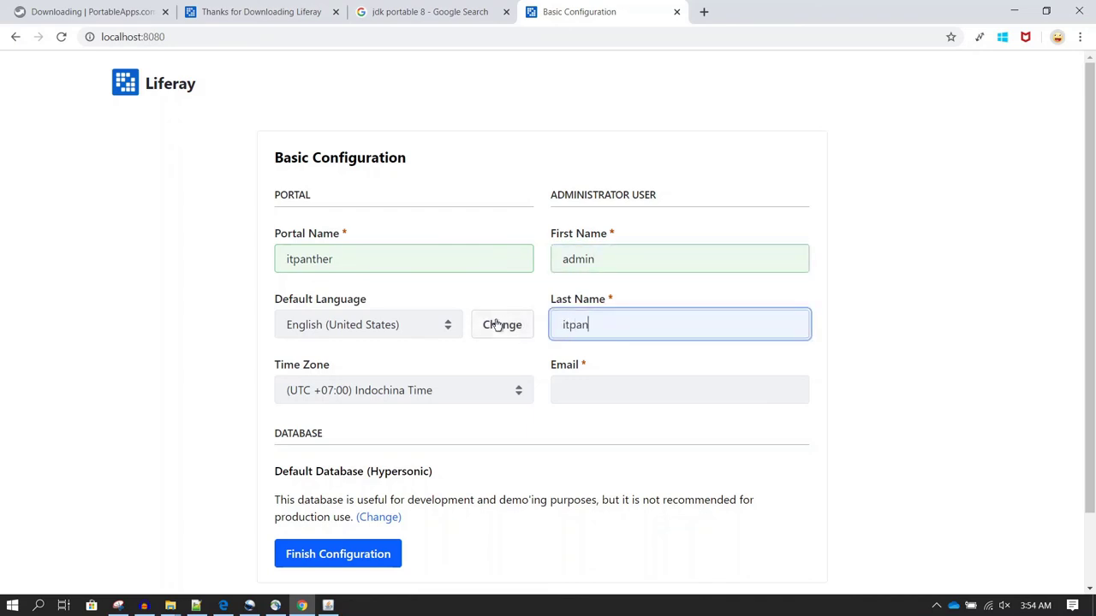
click(608, 390)
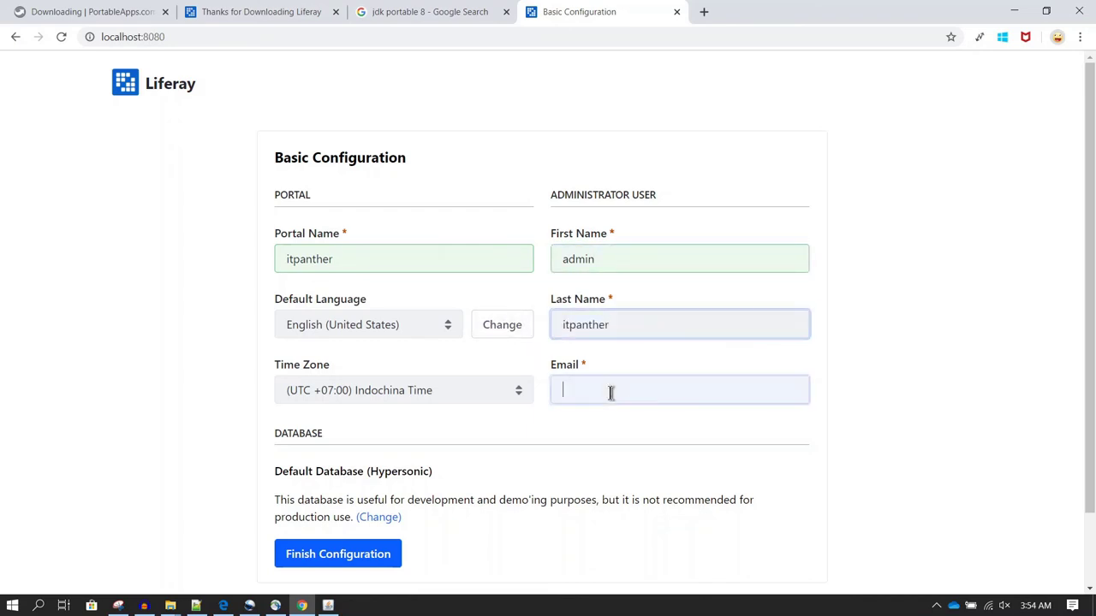
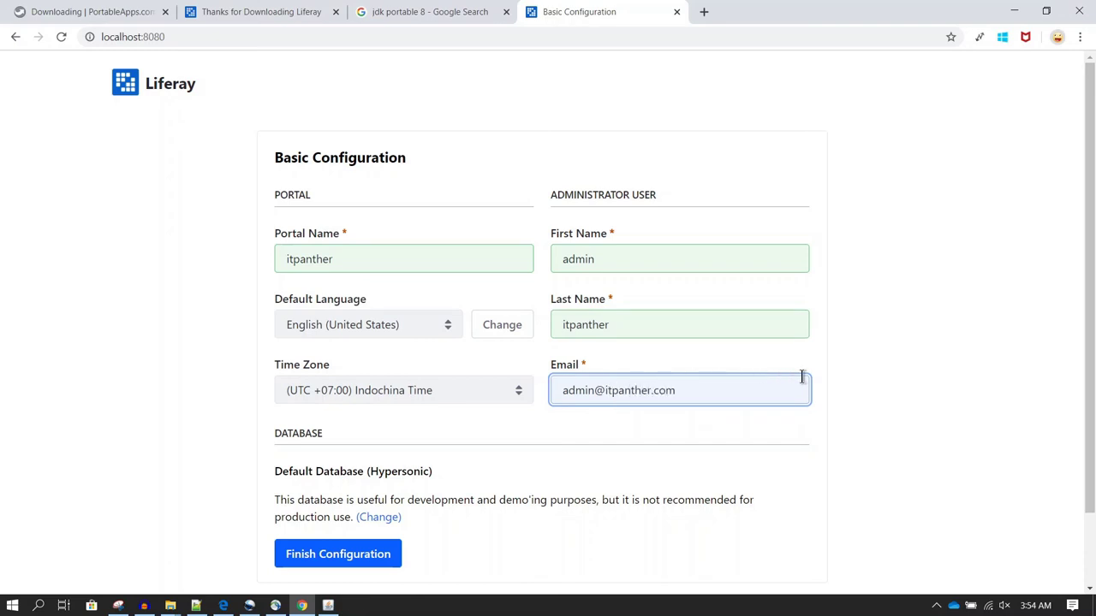
- Keep English (United States) as default language and (UTC +07:00) Indochina Time as time zone
click(429, 330)
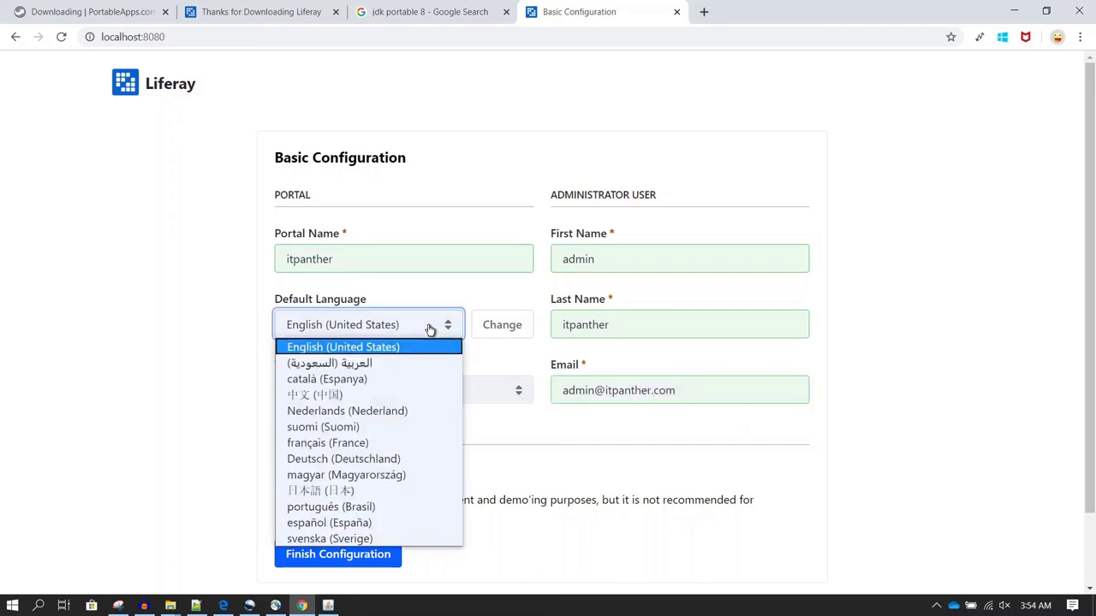
click(400, 347)
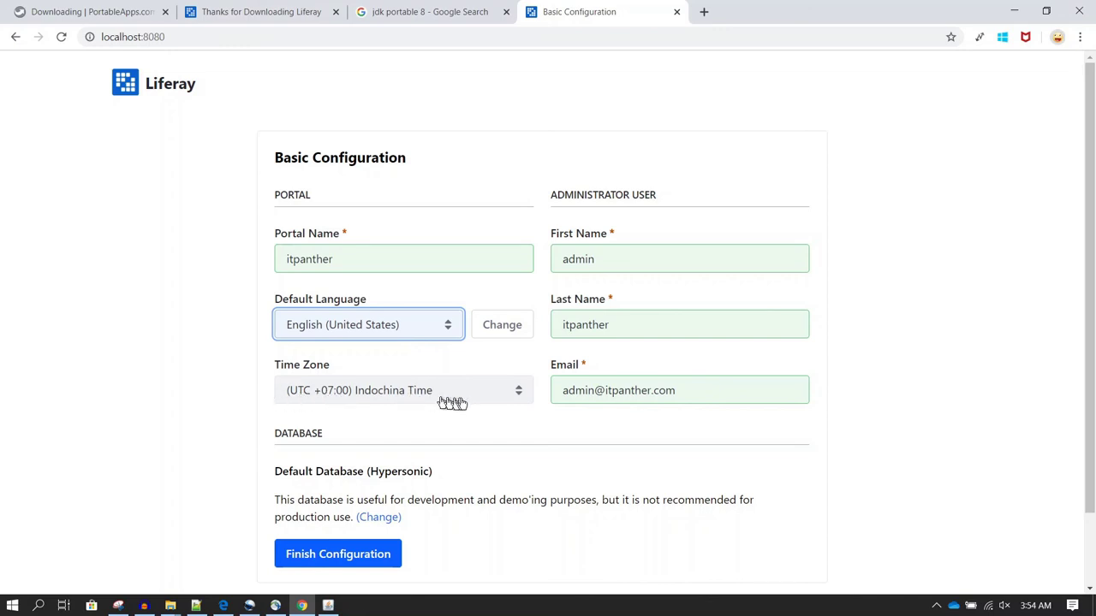
click(493, 398)
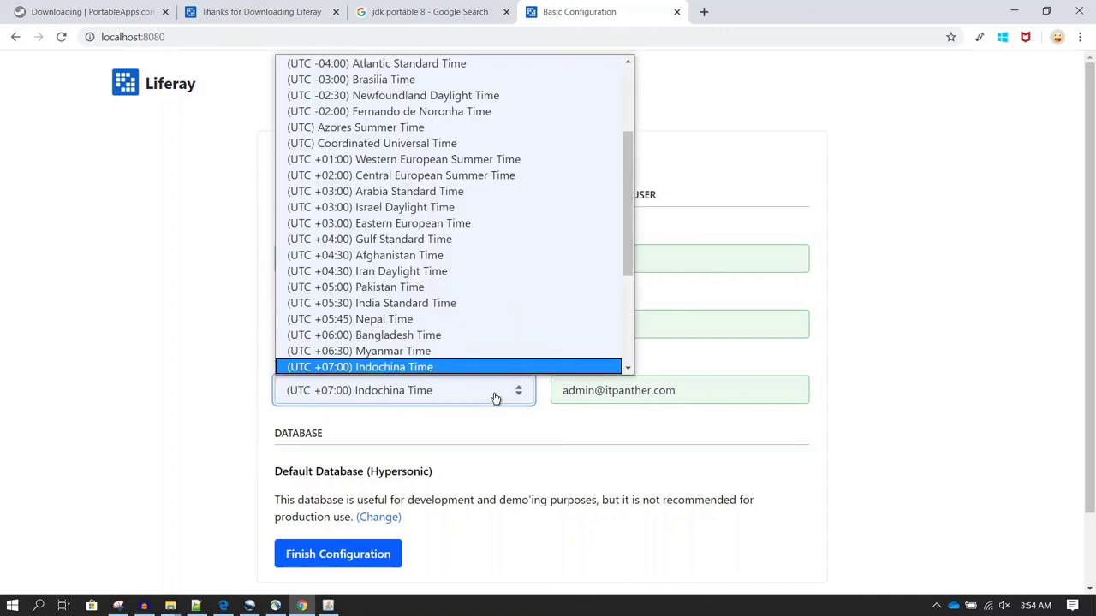
click(494, 397)
click(638, 474)
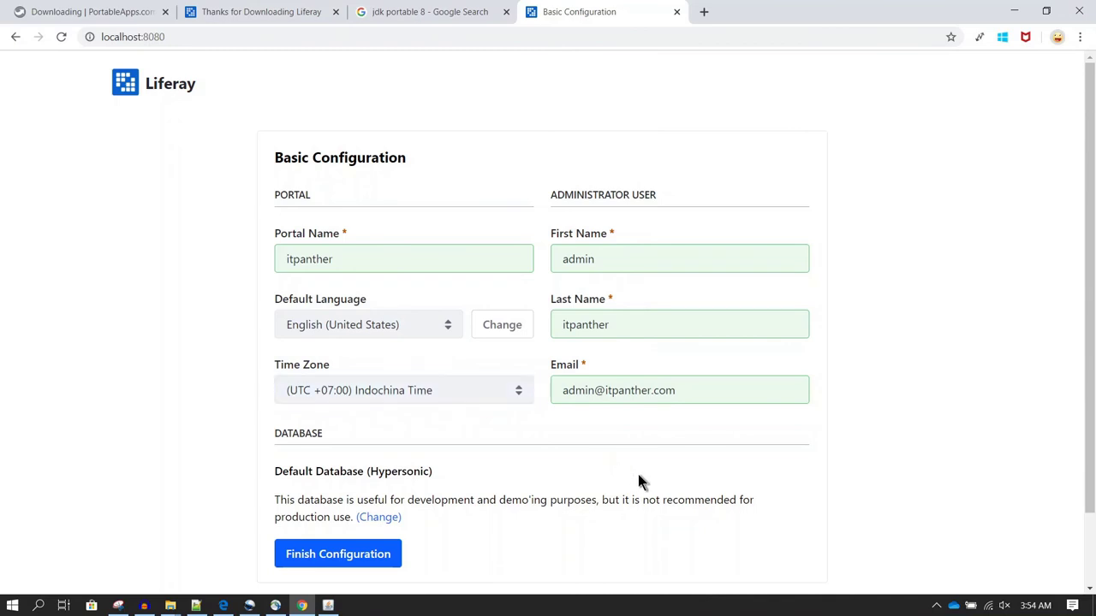
scroll(638, 474, down, 1)
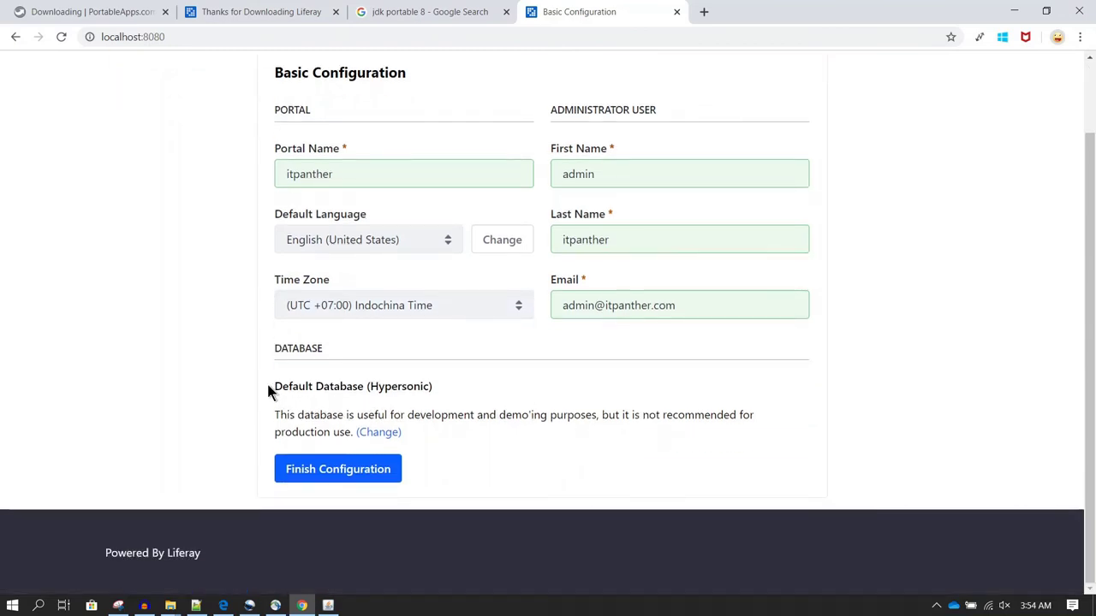
click(380, 434)
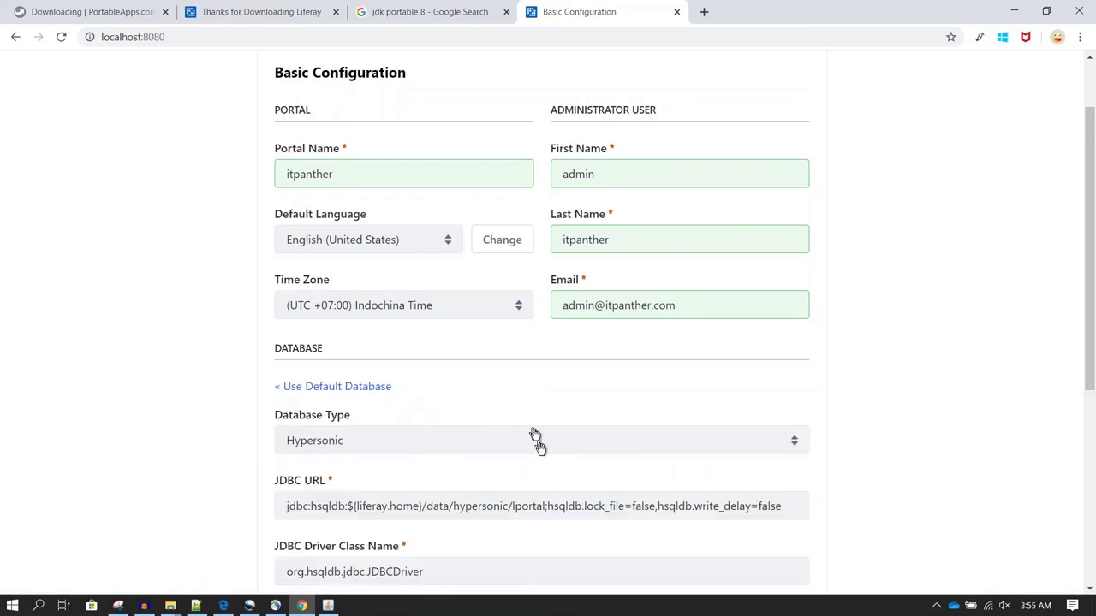
scroll(535, 439, down, 1)
click(560, 328)
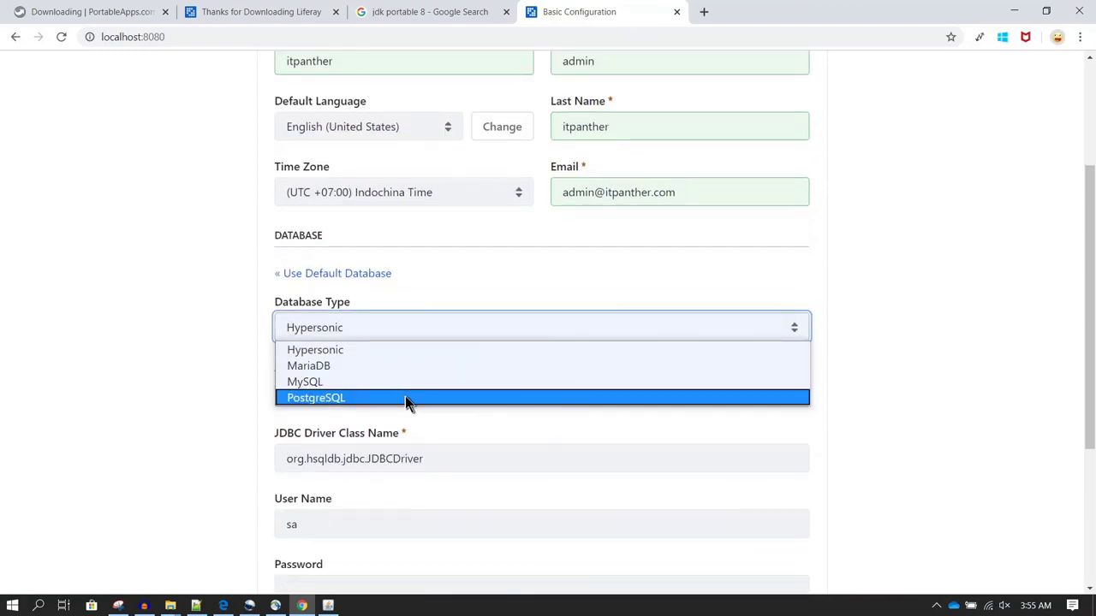
click(405, 397)
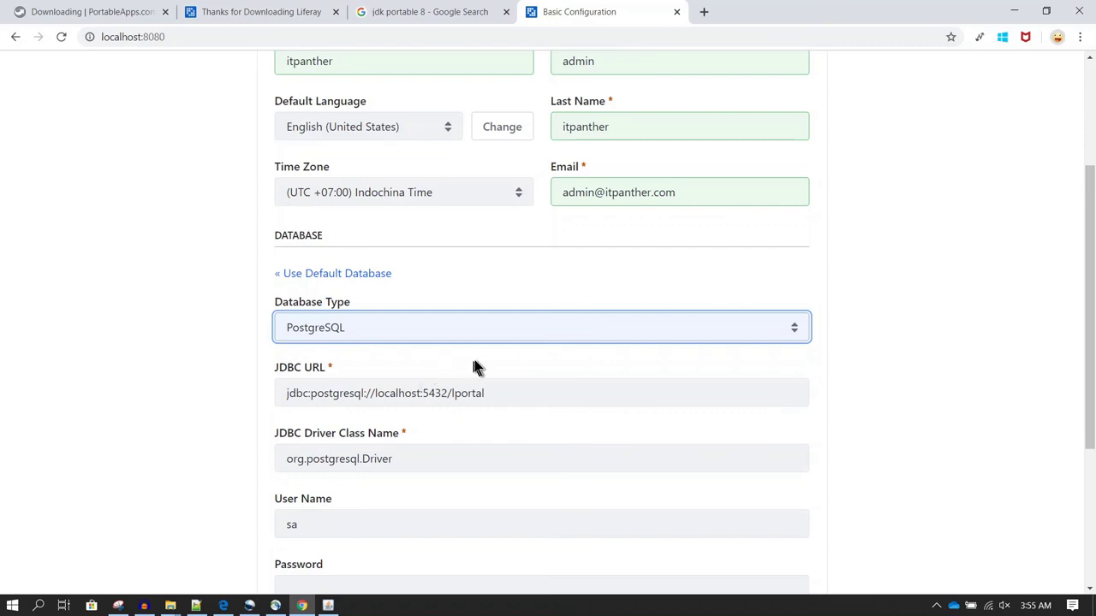
click(521, 333)
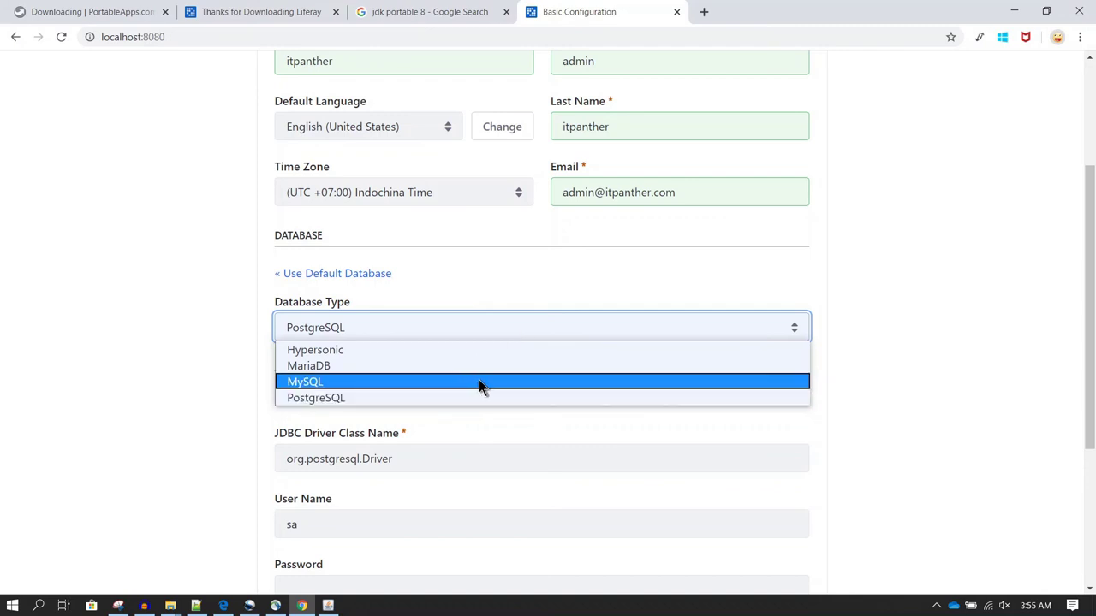
click(479, 382)
scroll(480, 378, down, 2)
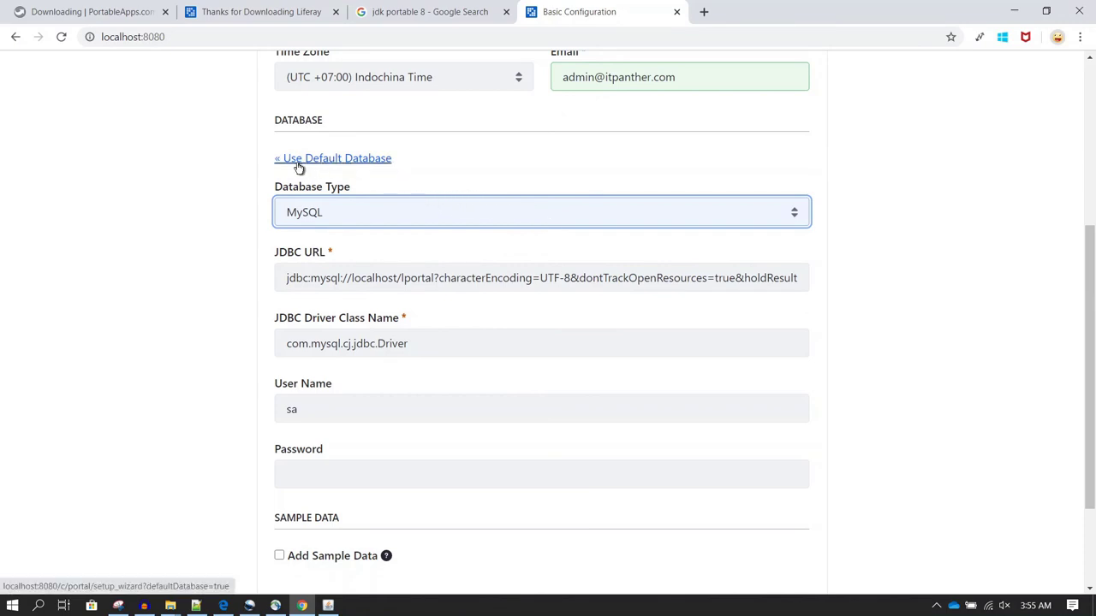
click(375, 163)
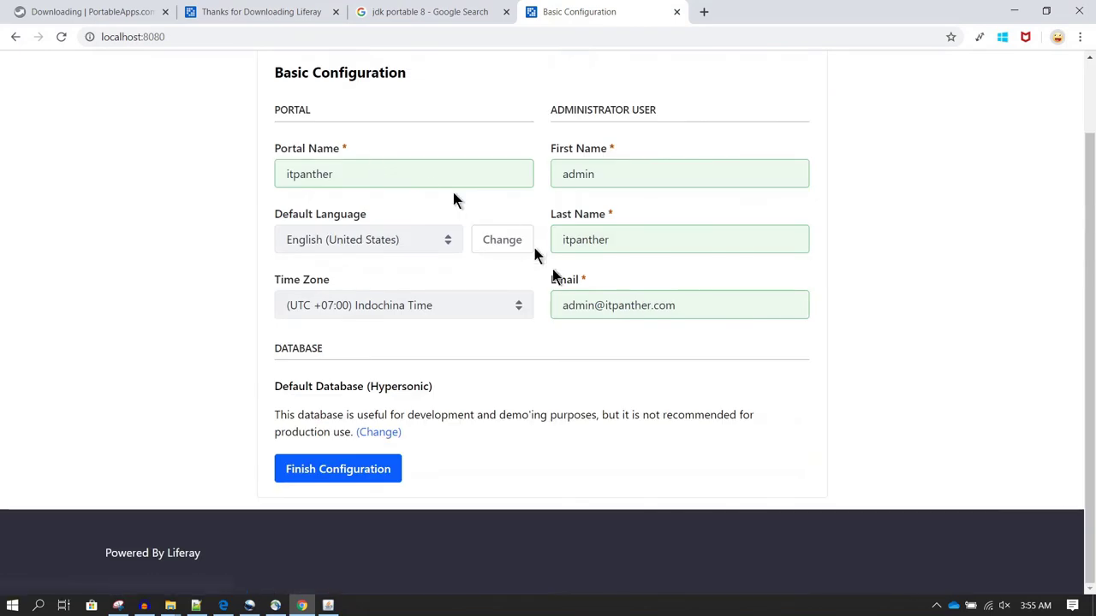
- Submit the basic configuration, then enter and confirm a new administrator password and save it
click(384, 467)
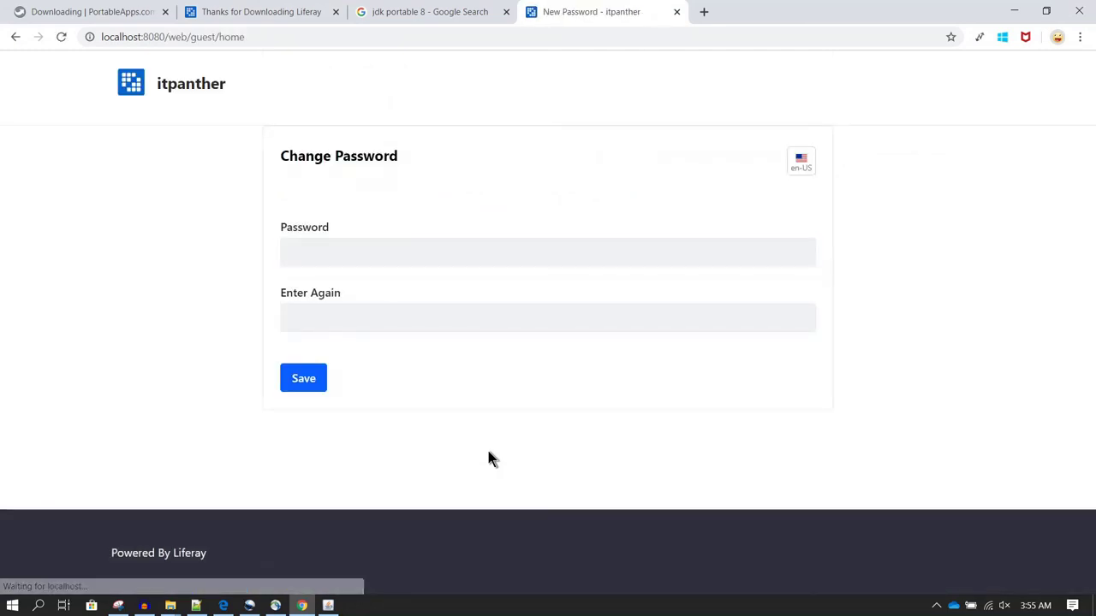
click(427, 248)
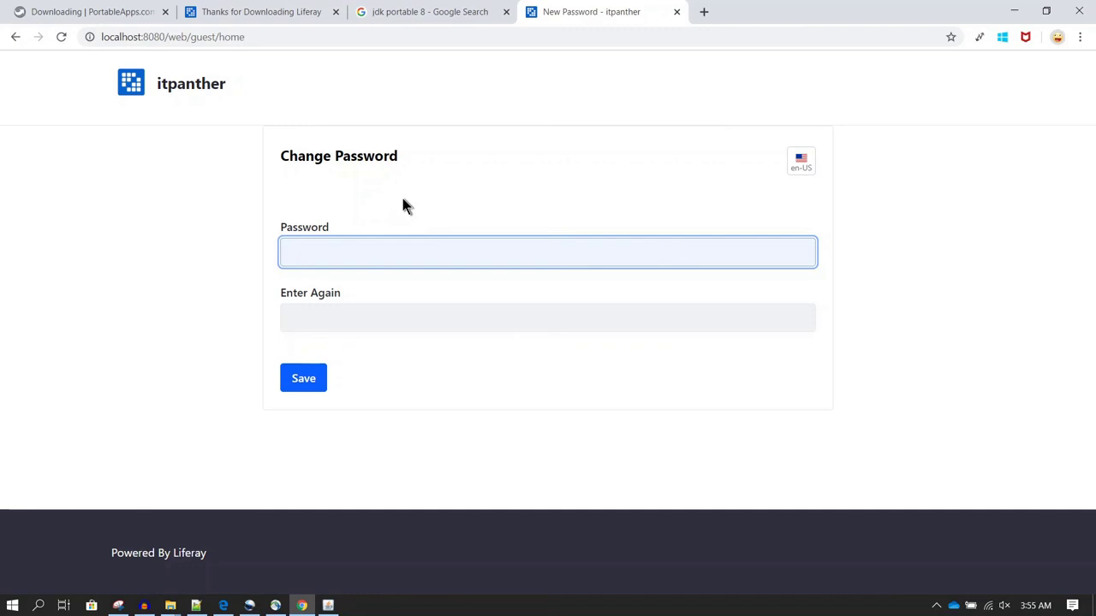
text(••••••••••••••)
key(Tab)
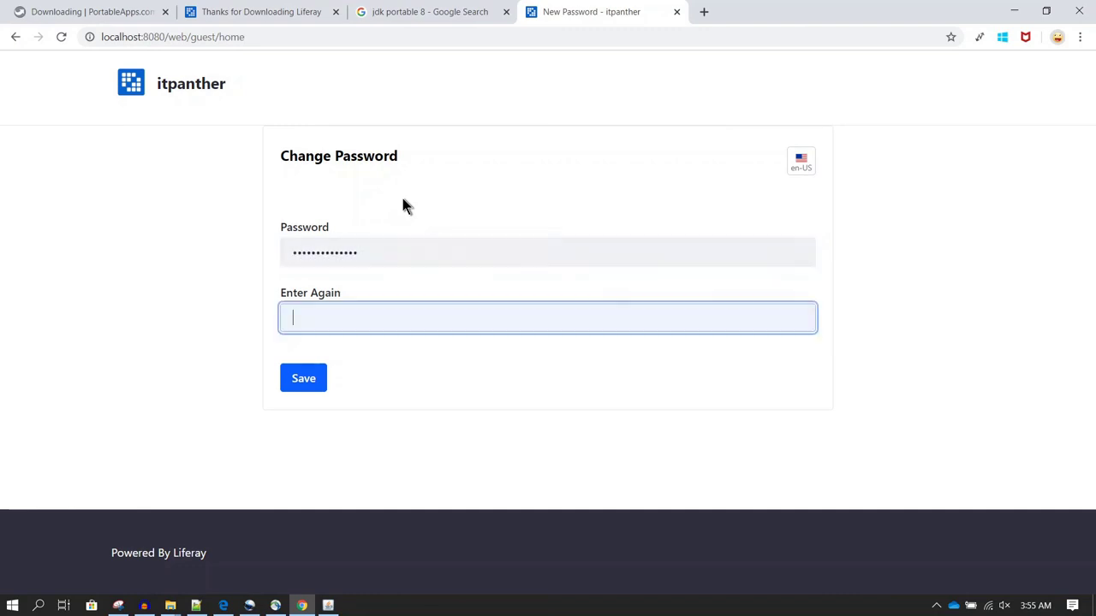
text(••••••••••••••)
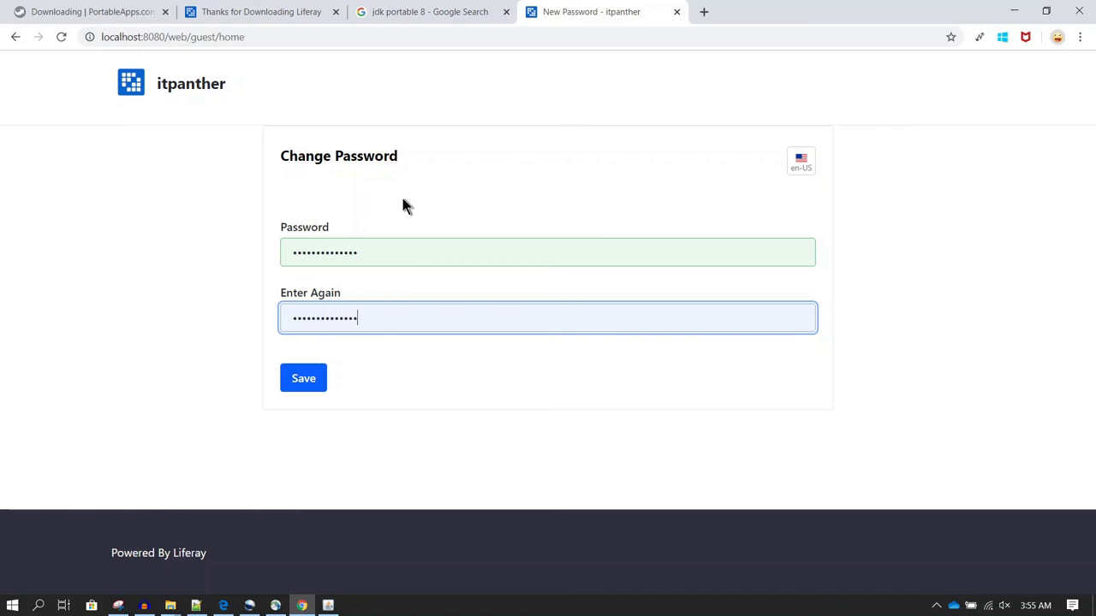
click(325, 377)
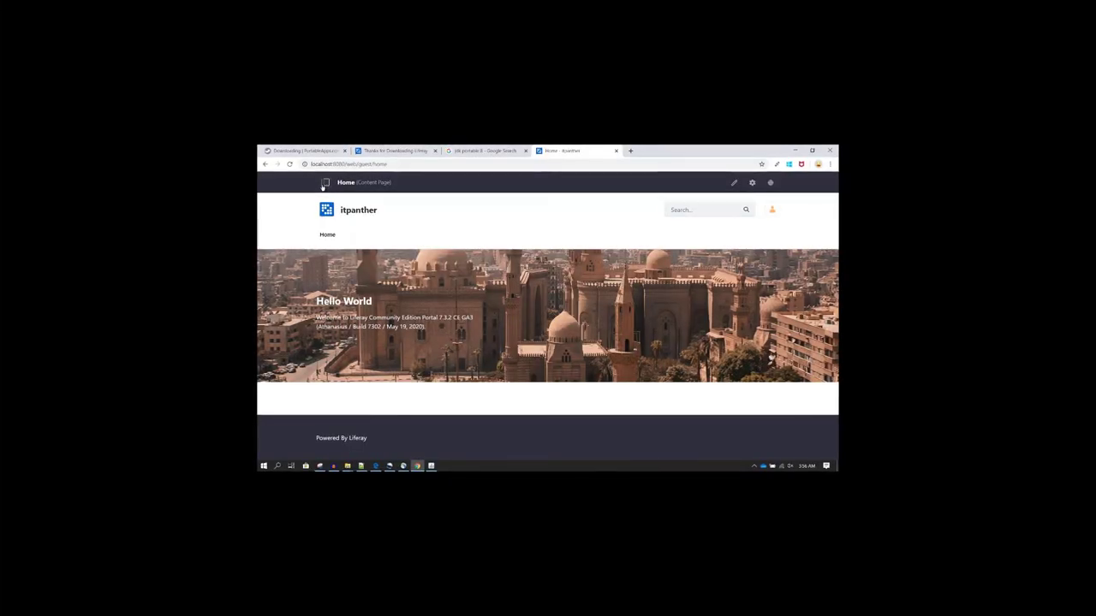
click(324, 183)
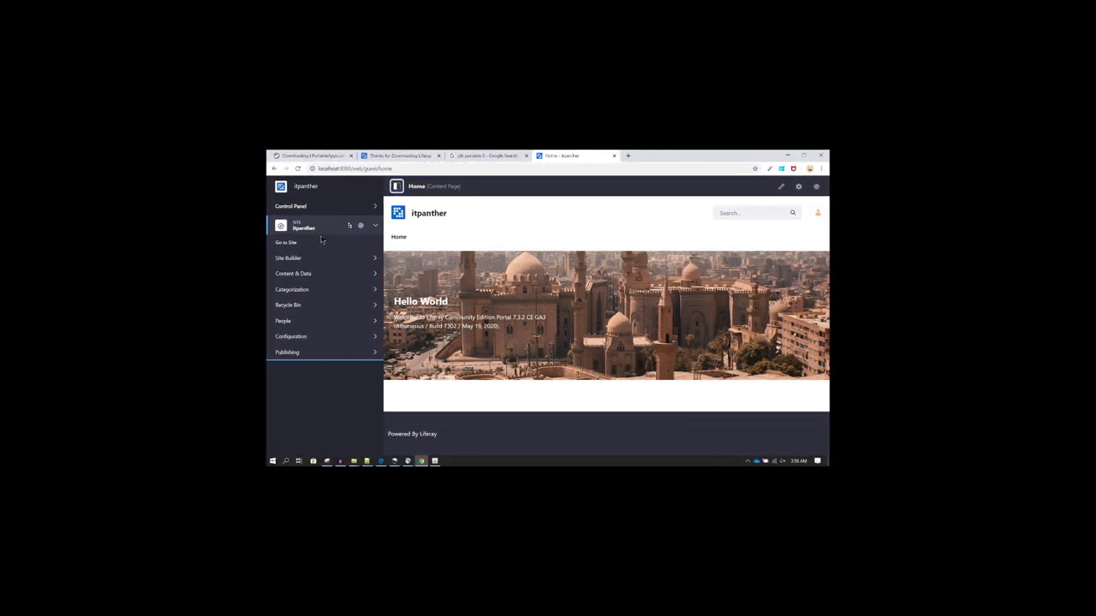
click(330, 208)
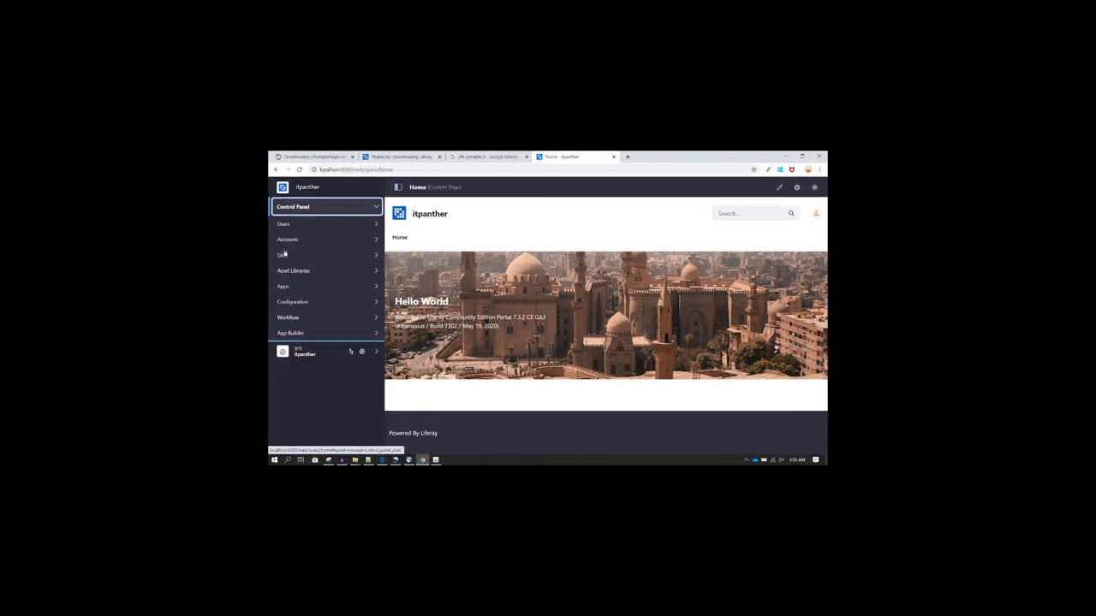
click(325, 207)
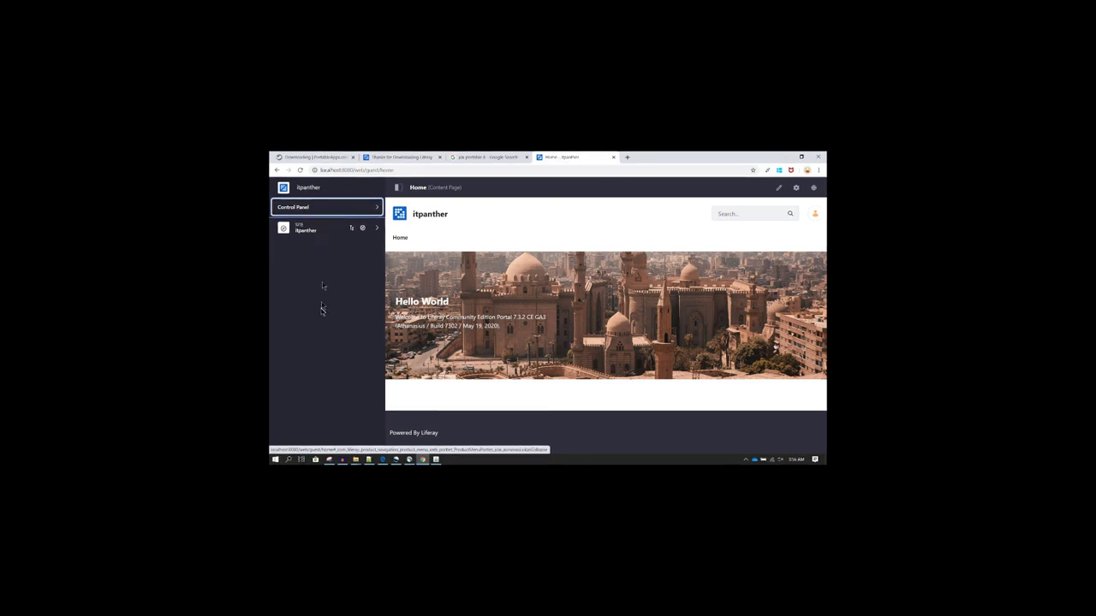
click(336, 229)
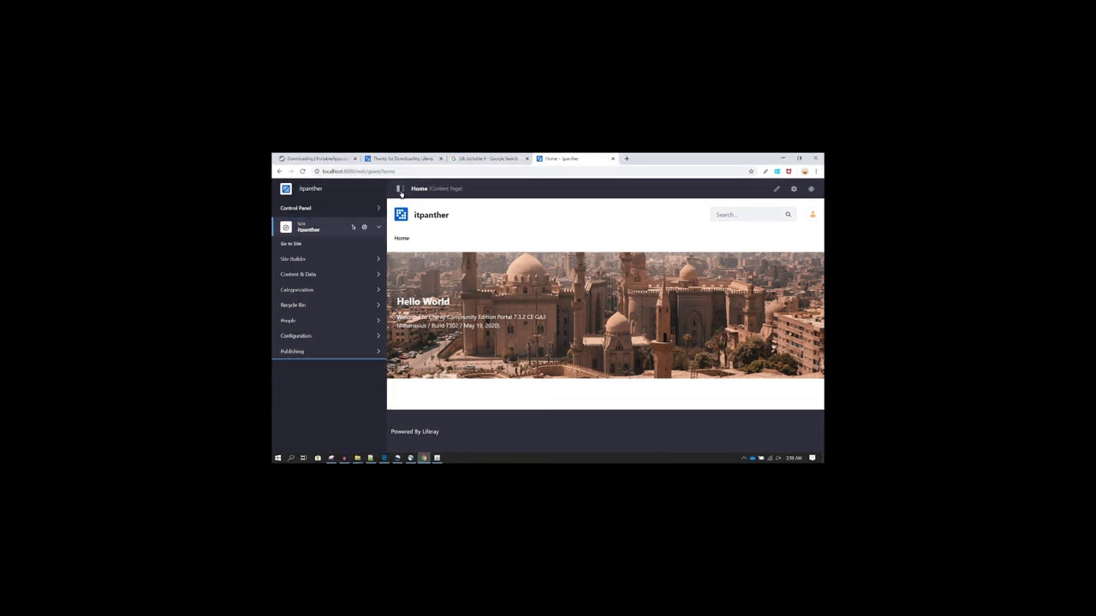
click(399, 188)
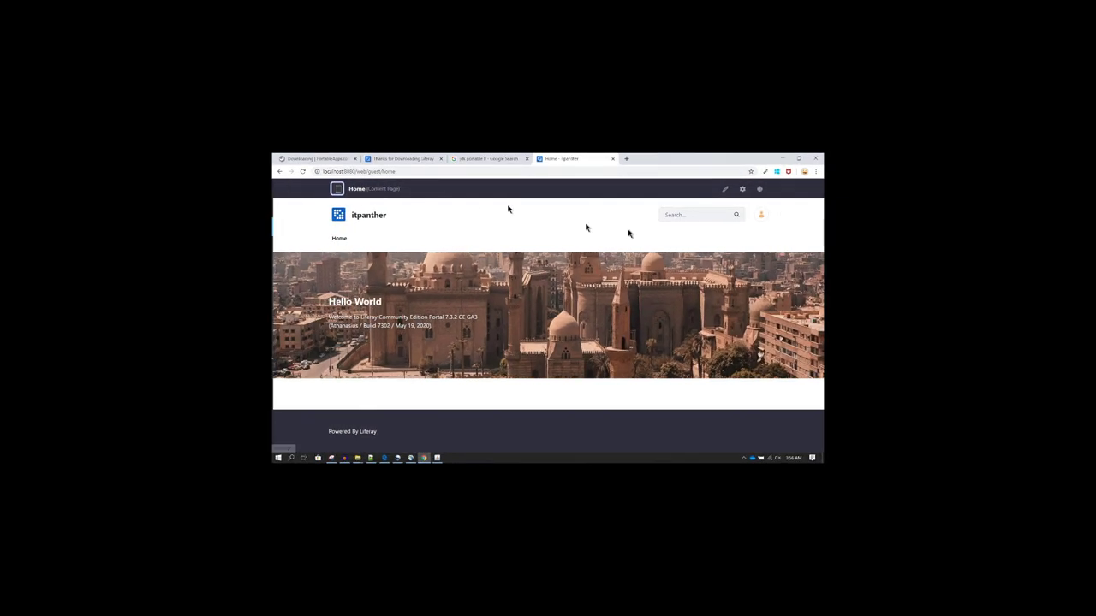
click(760, 190)
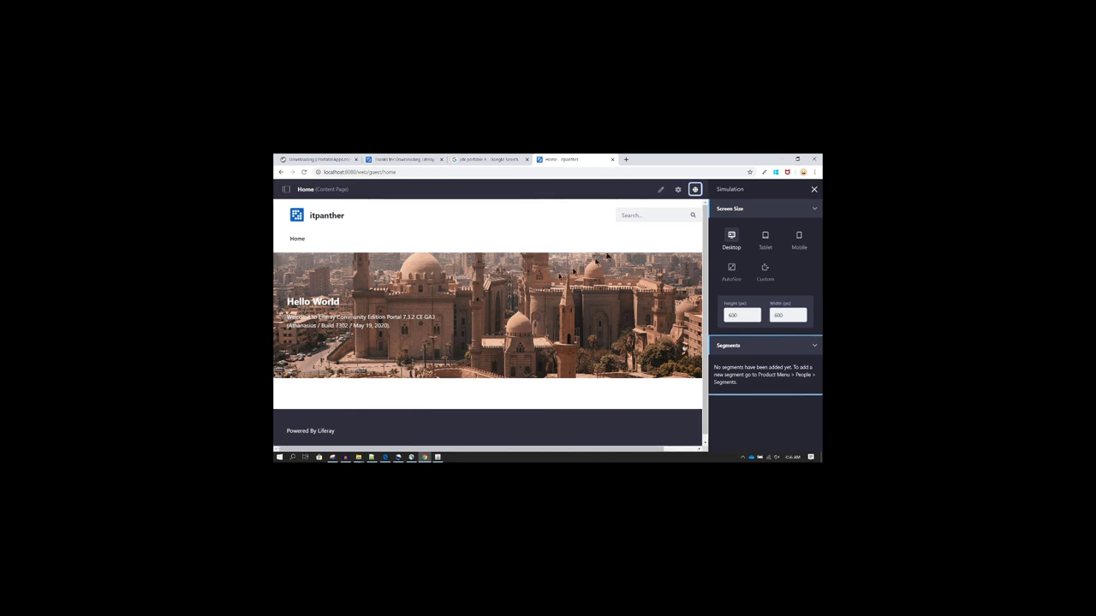
click(766, 241)
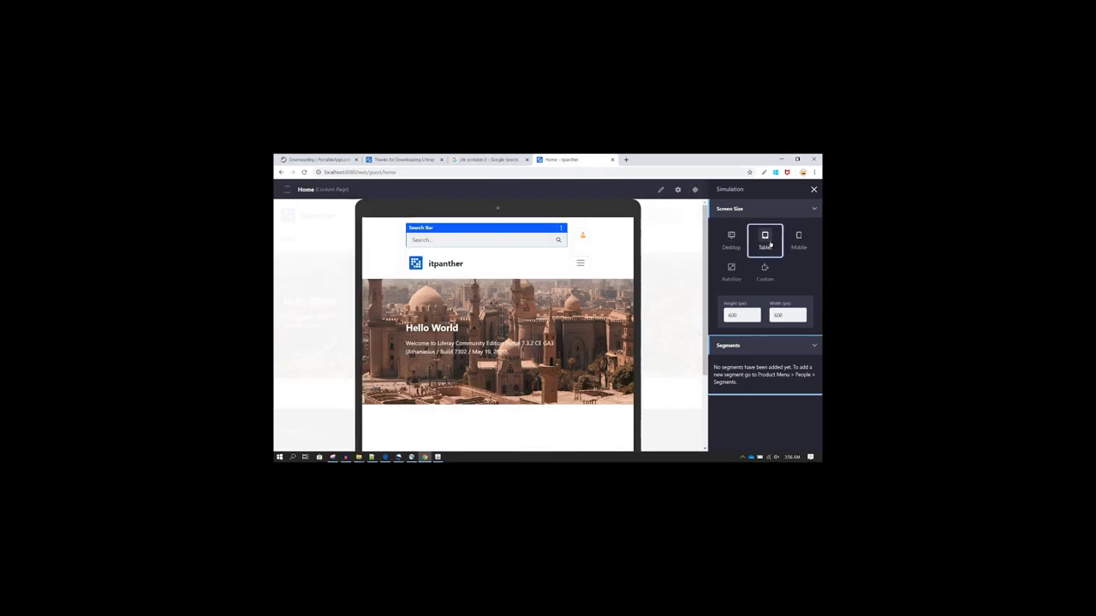
click(799, 243)
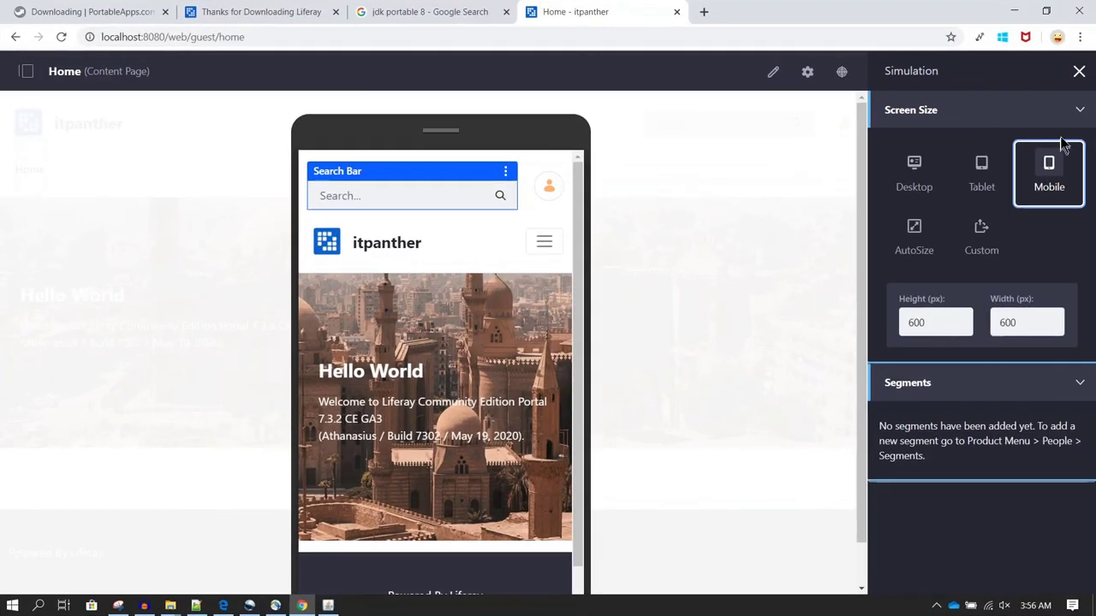
click(1078, 71)
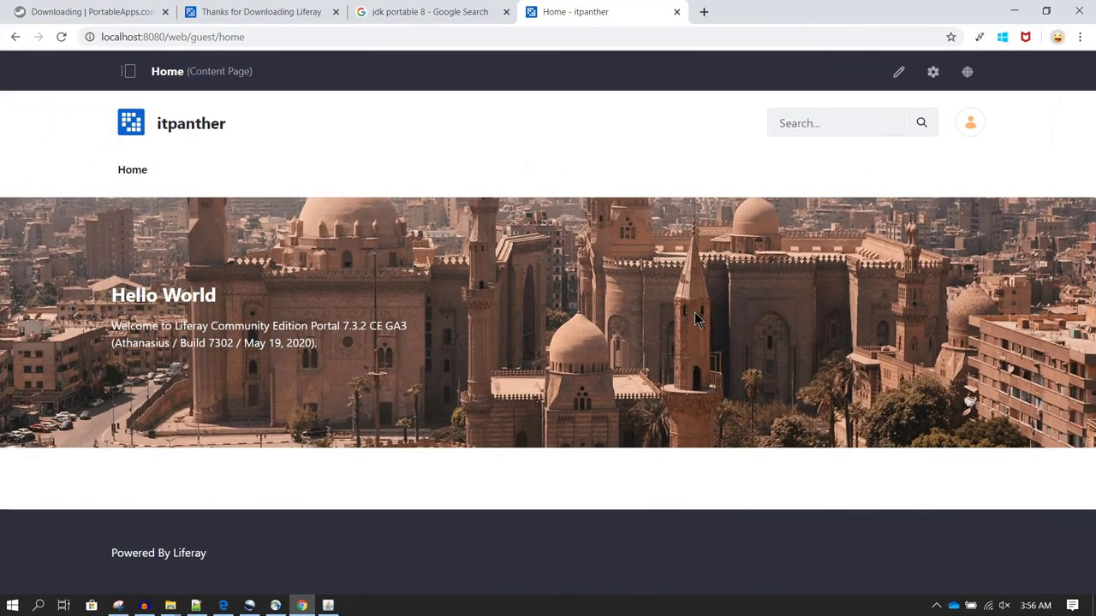